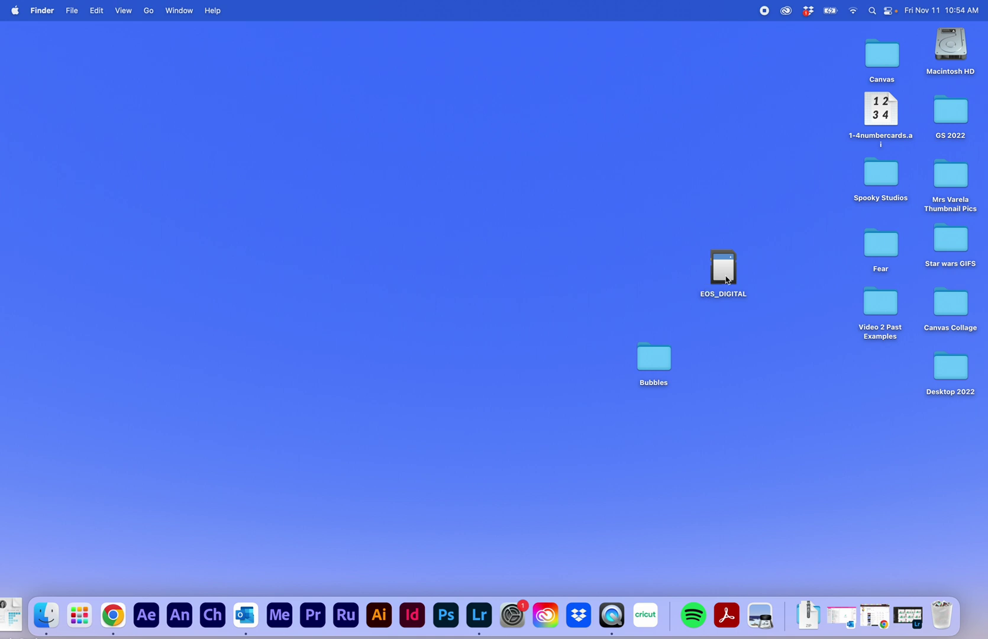
Browse the memory card's DCIM/100CANON folder, select IMG_2853 through IMG_2864, then close it.
double_click(726, 278)
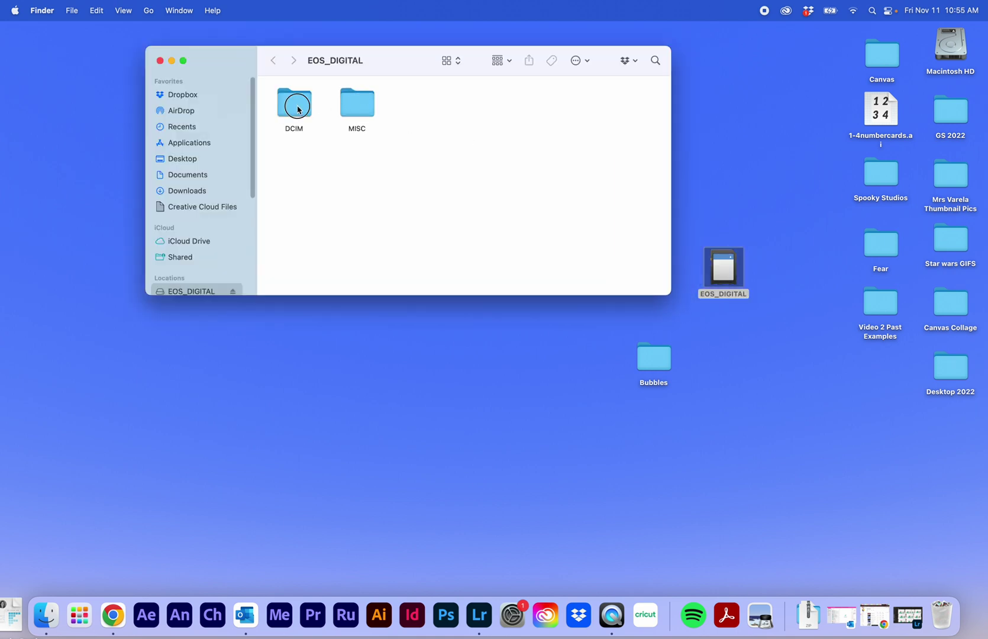
double_click(299, 110)
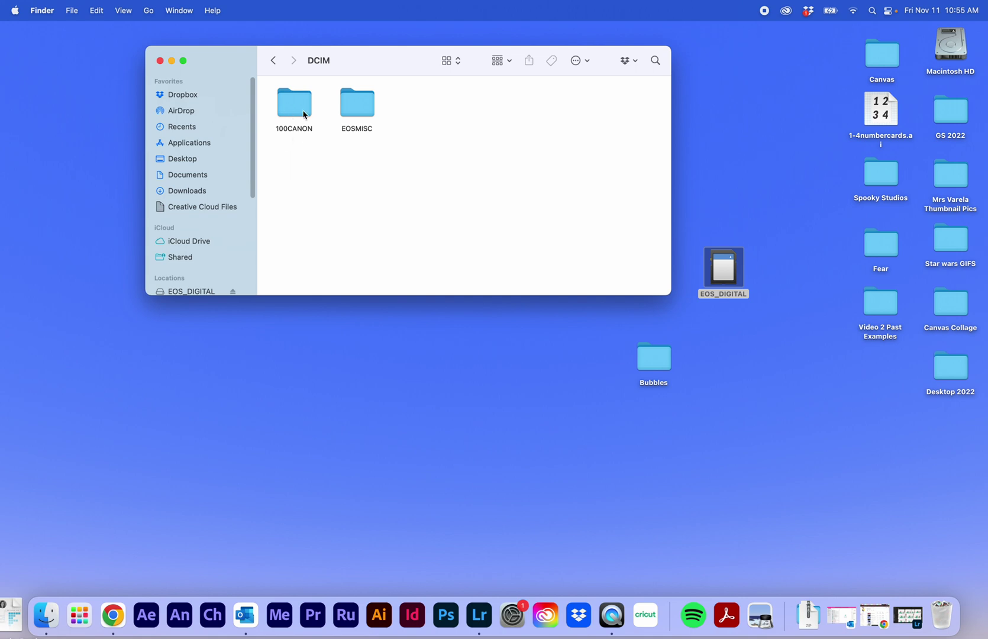
double_click(294, 105)
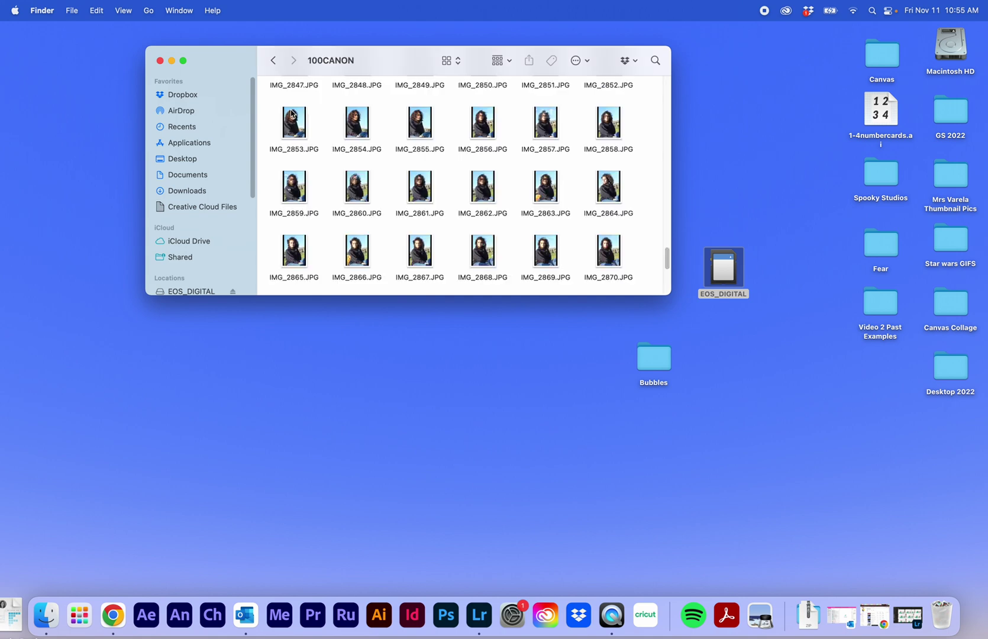
left_click_drag(274, 122, 593, 147)
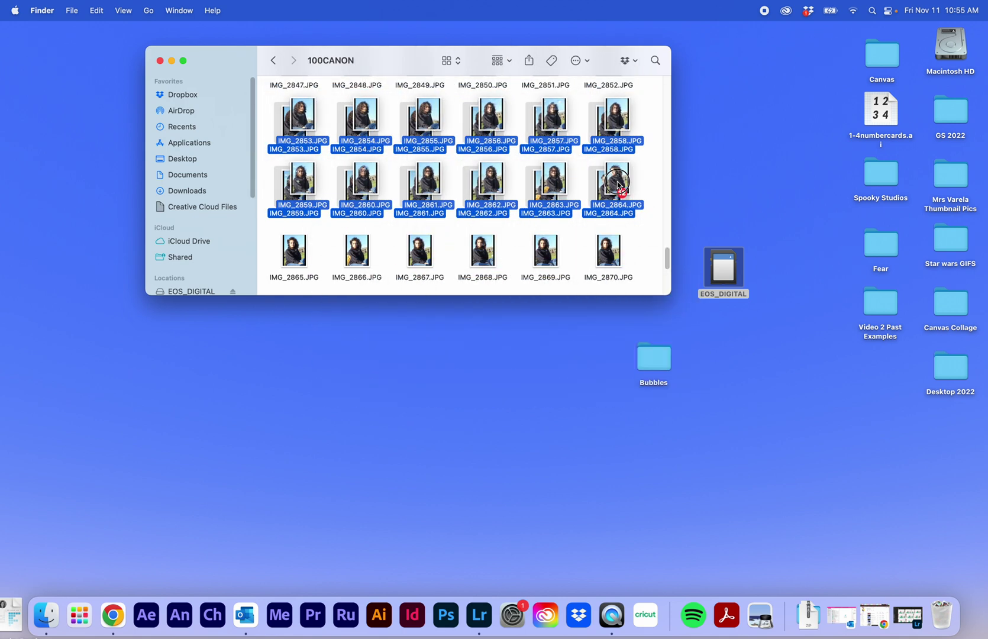
left_click(159, 61)
left_click(482, 326)
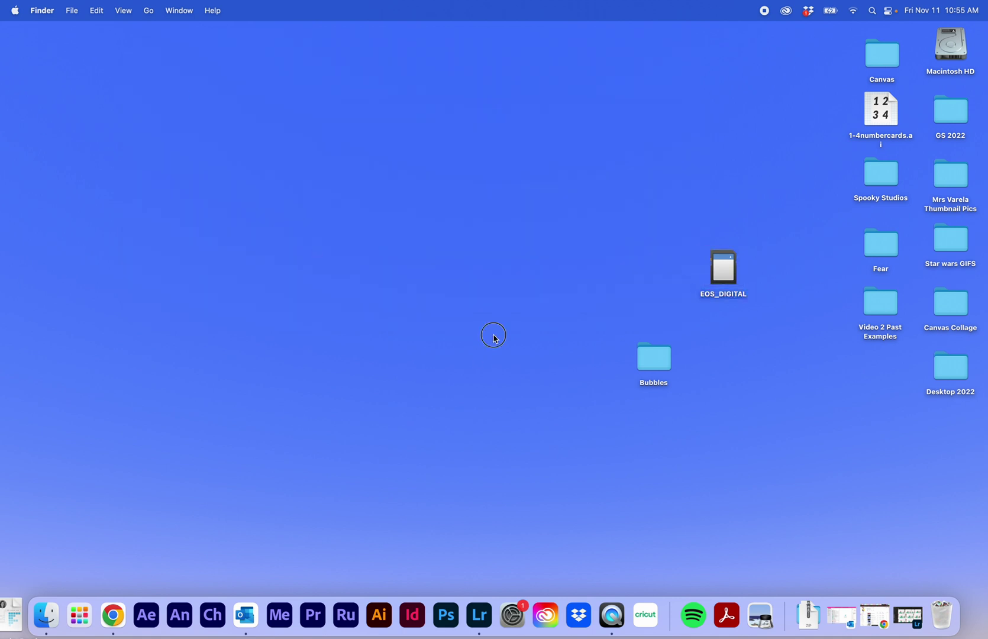
Launch Lightroom, create a new album named 'Bubbles' and open it.
left_click(479, 615)
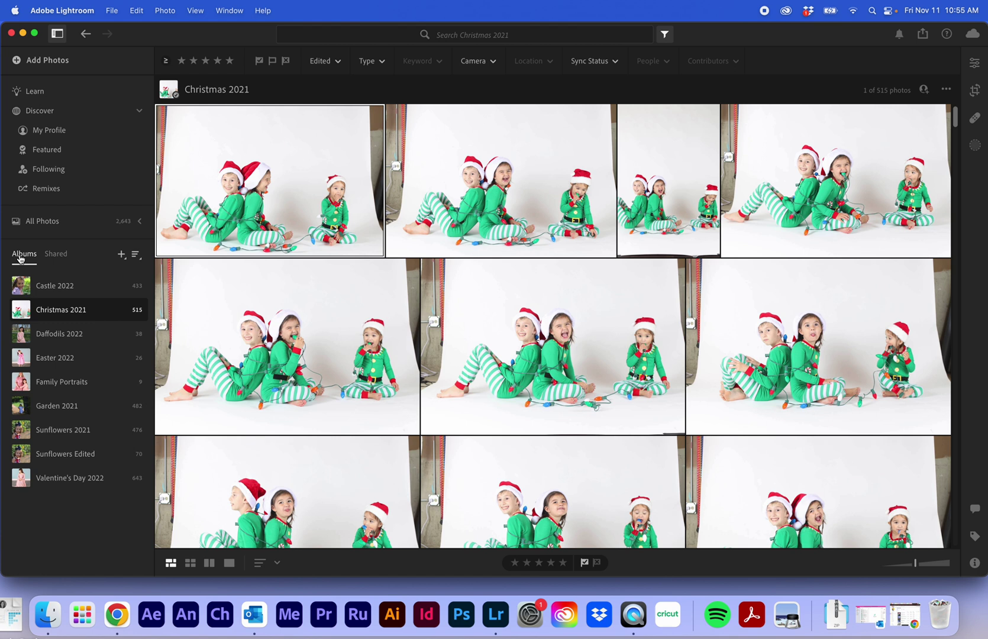
left_click(122, 258)
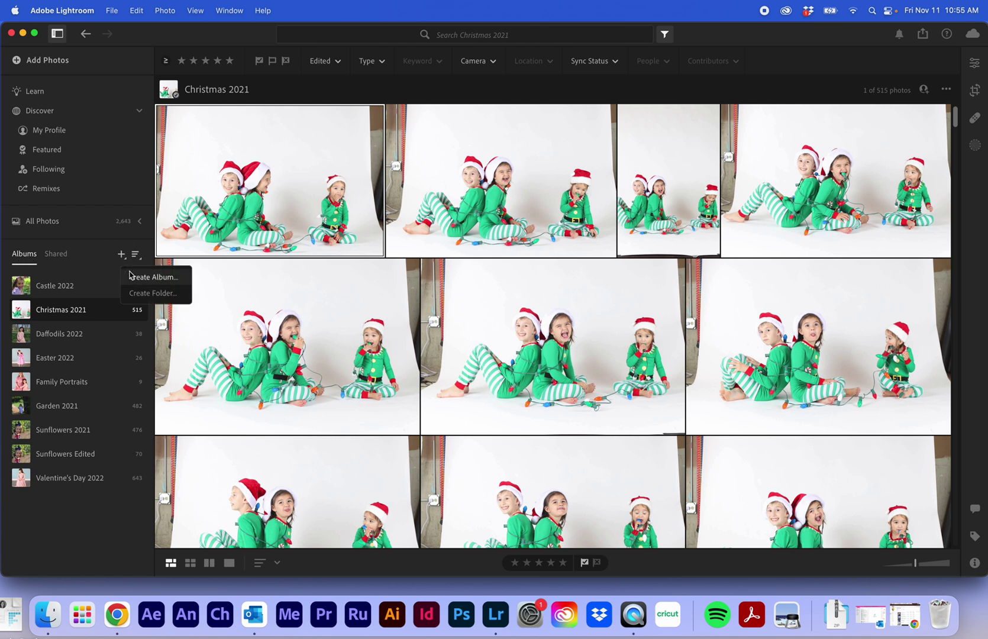
left_click(136, 278)
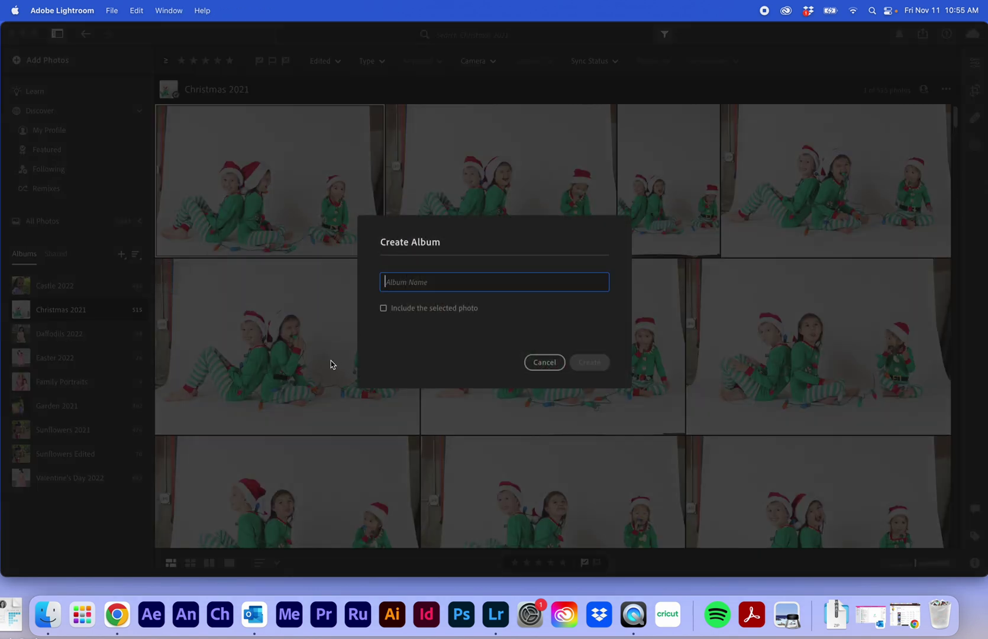
type("Bubbles")
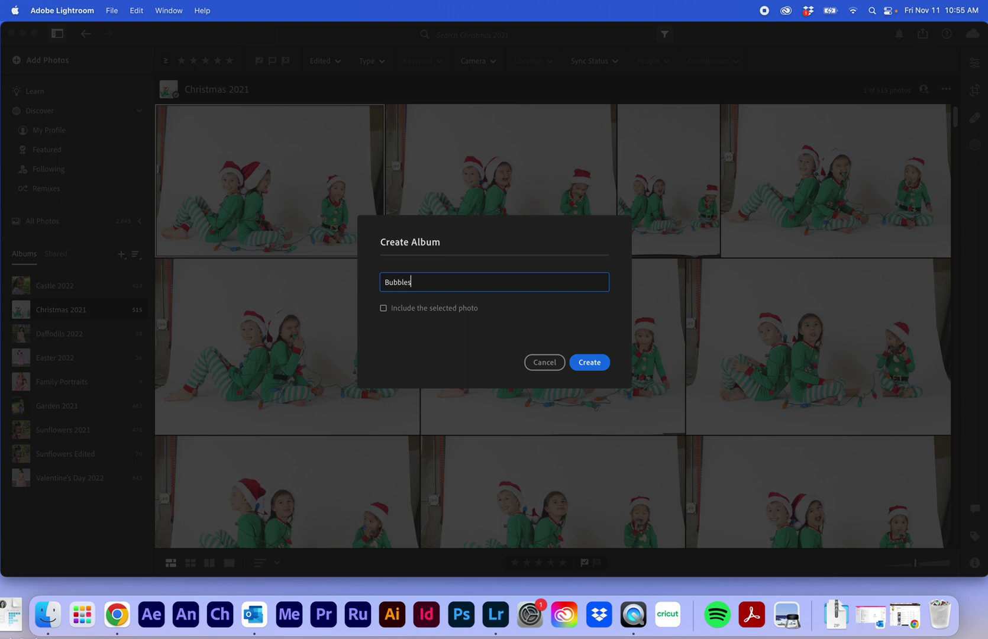
left_click(590, 362)
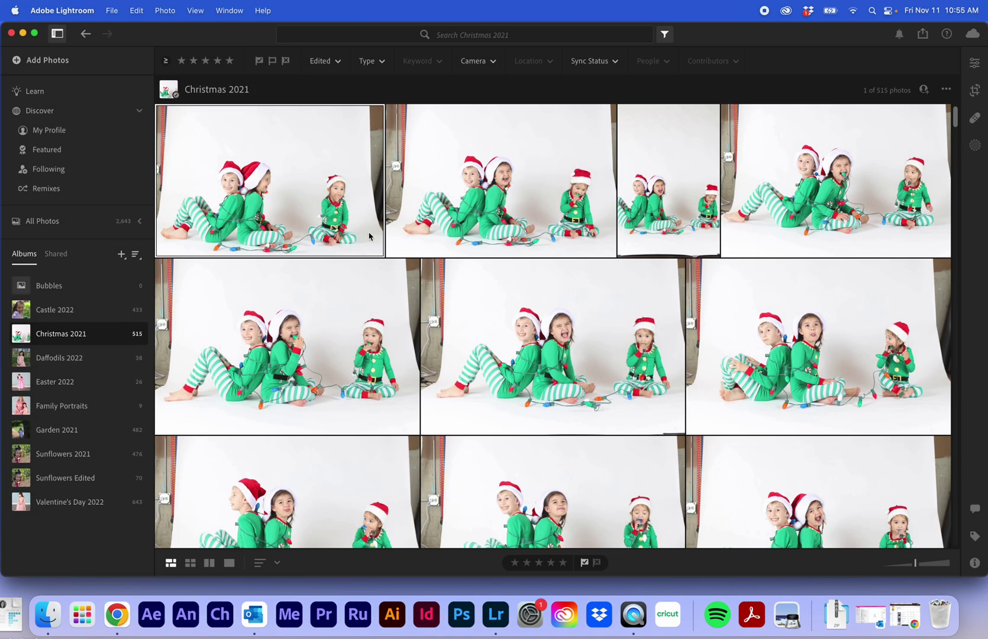
left_click(70, 287)
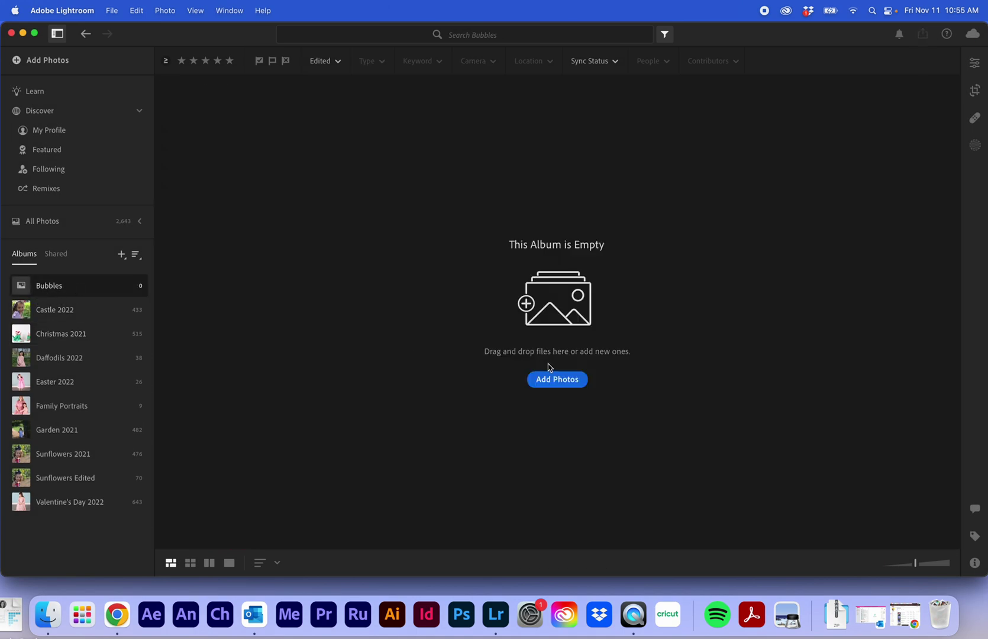
Select IMG_2679.JPG through IMG_2893.JPG in the desktop Bubbles folder and send them to import review.
left_click(564, 381)
left_click(309, 181)
left_click(429, 162)
left_click(510, 148)
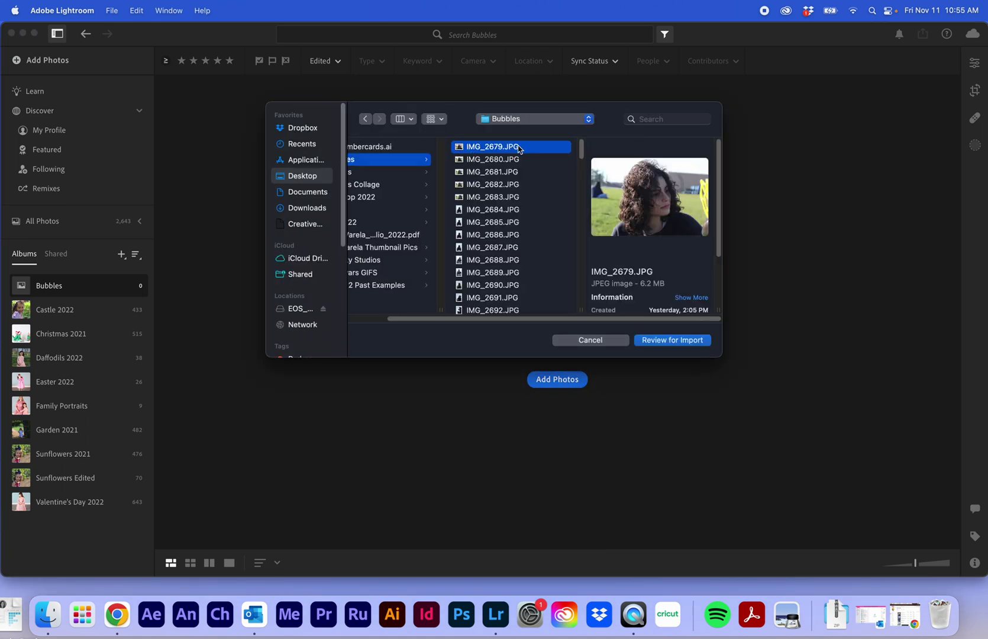
scroll(544, 210, "left", 2)
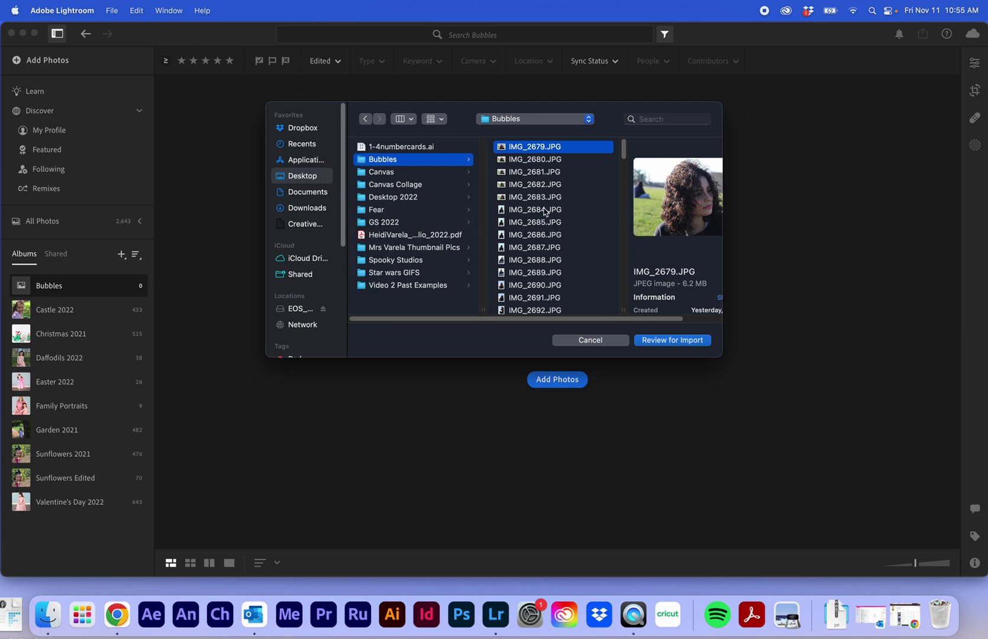
scroll(621, 236, "down", 20)
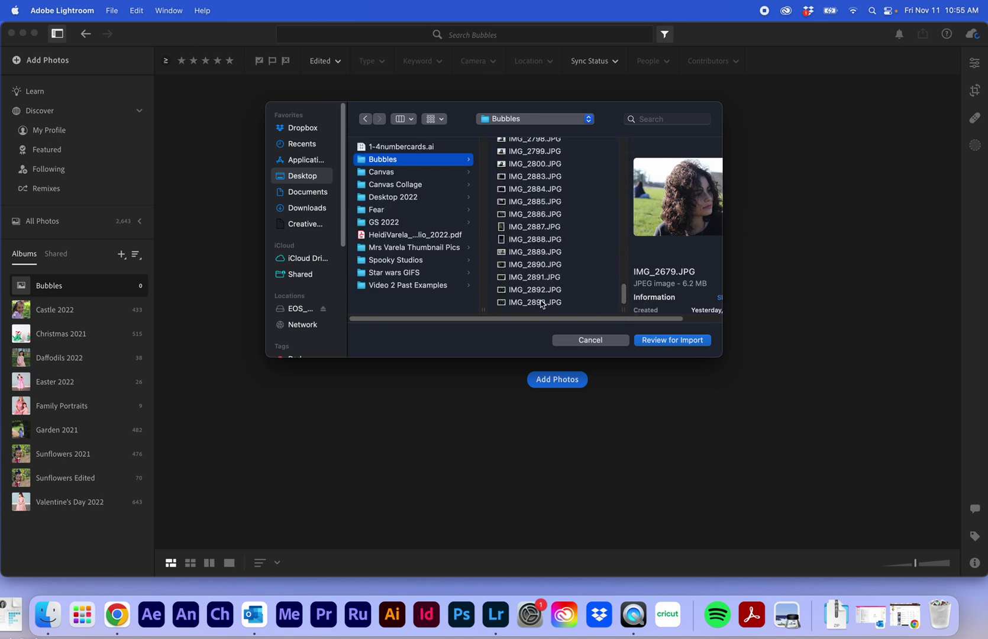
left_click(540, 305, "shift")
left_click(670, 340)
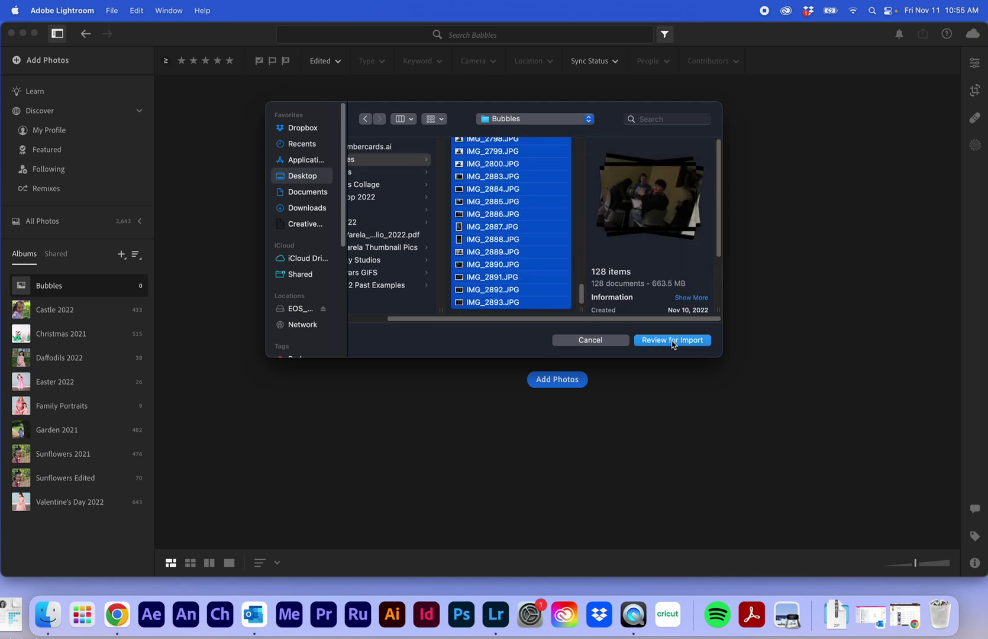
scroll(692, 320, "down", 15)
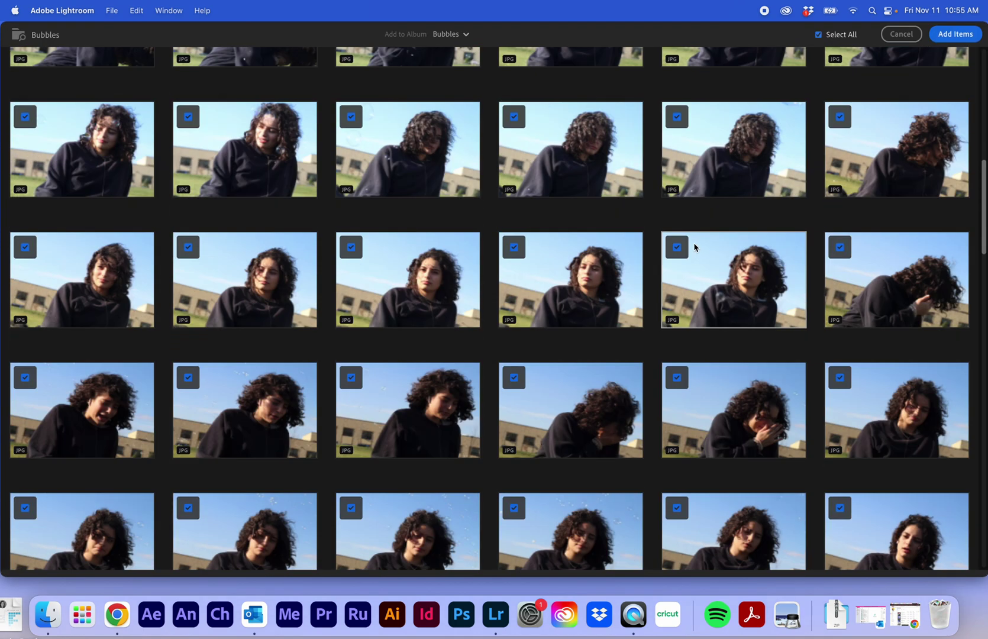
Uncheck the ten hallway shots, the dark blurry shot and one other unwanted photo.
scroll(690, 238, "up", 15)
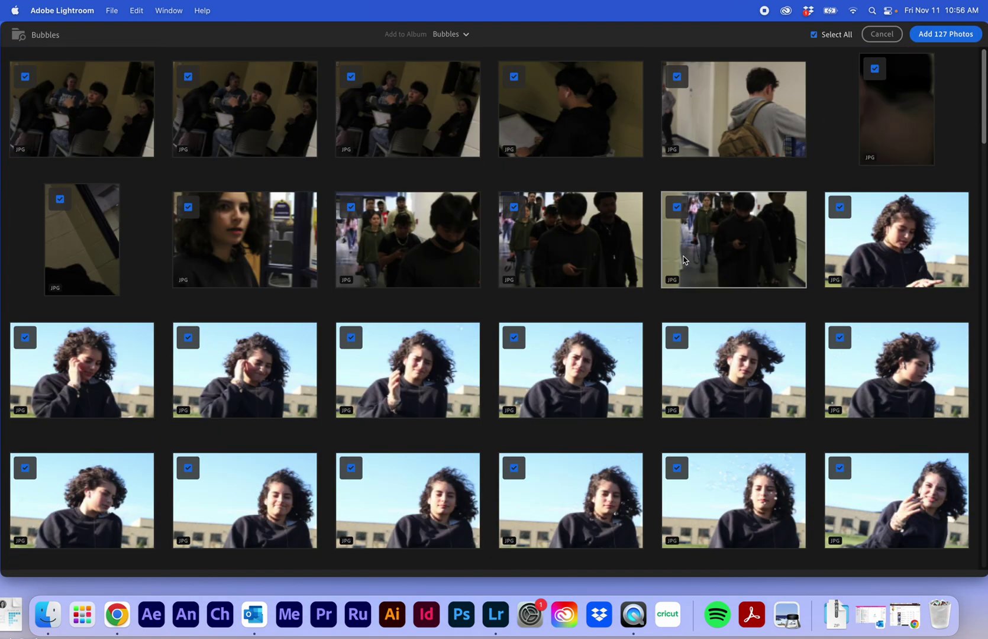
left_click(25, 76)
left_click(62, 201)
left_click(190, 79)
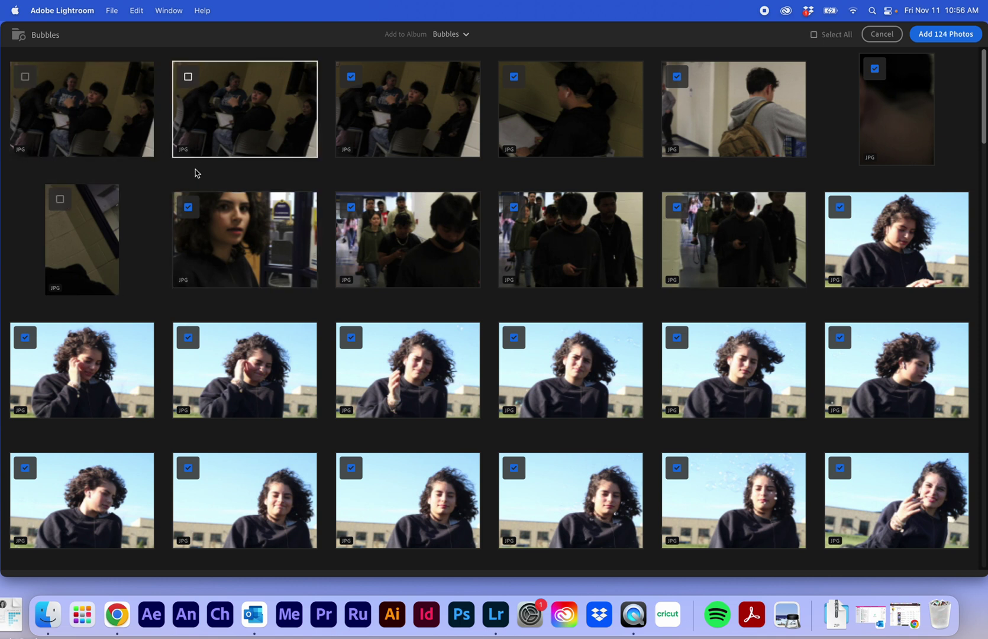
left_click(190, 209)
left_click(350, 76)
left_click(351, 207)
left_click(513, 77)
left_click(513, 207)
left_click(676, 77)
left_click(676, 207)
left_click(875, 69)
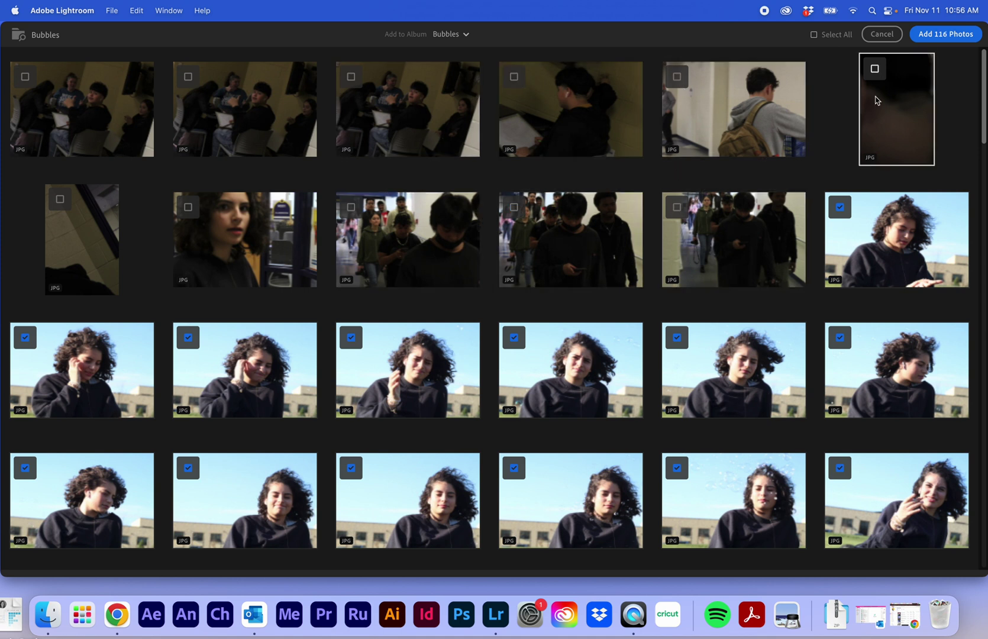
left_click(839, 207)
Review the rest of the grid and add the 103 checked photos to the album.
scroll(569, 173, "down", 10)
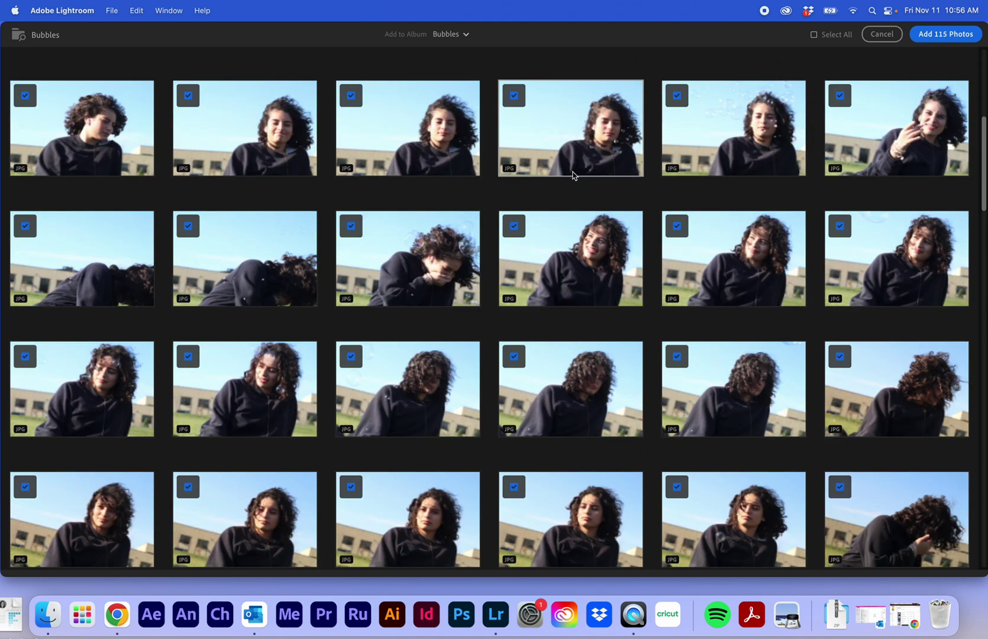
scroll(528, 150, "down", 10)
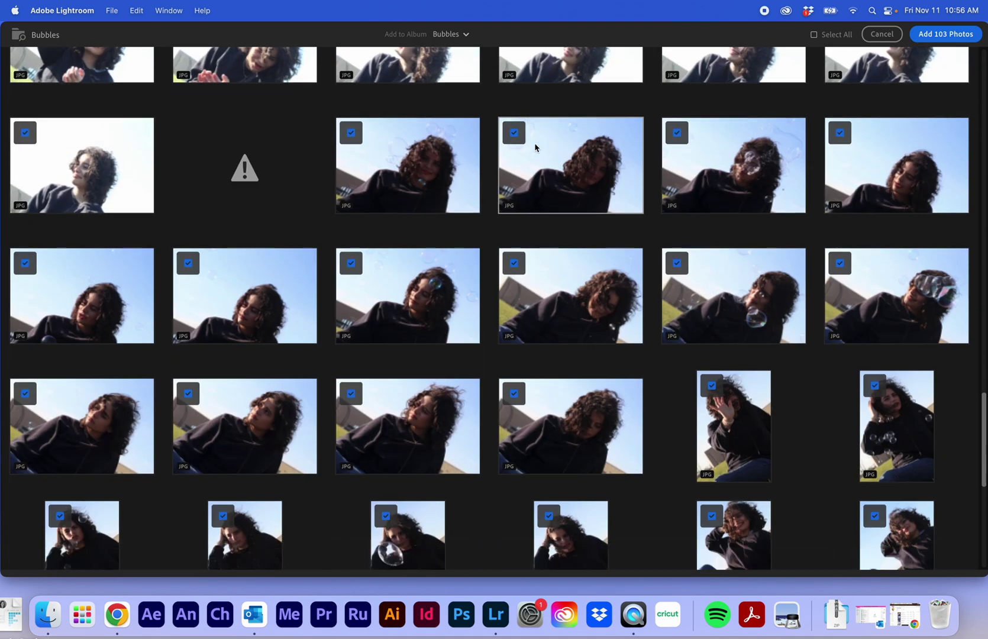
scroll(838, 216, "down", 15)
scroll(821, 216, "up", 20)
scroll(828, 208, "up", 20)
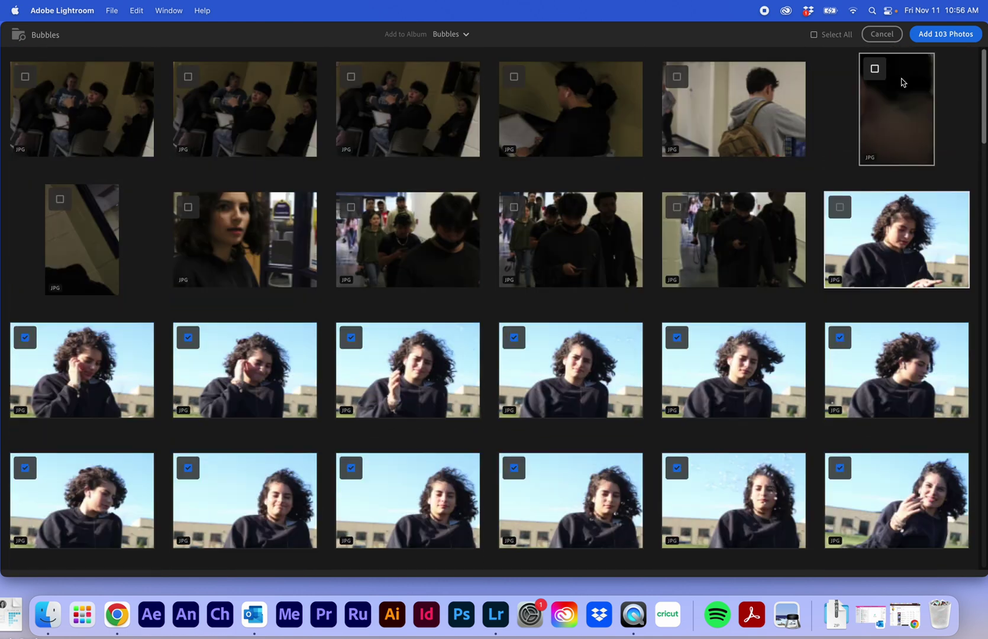
left_click(942, 36)
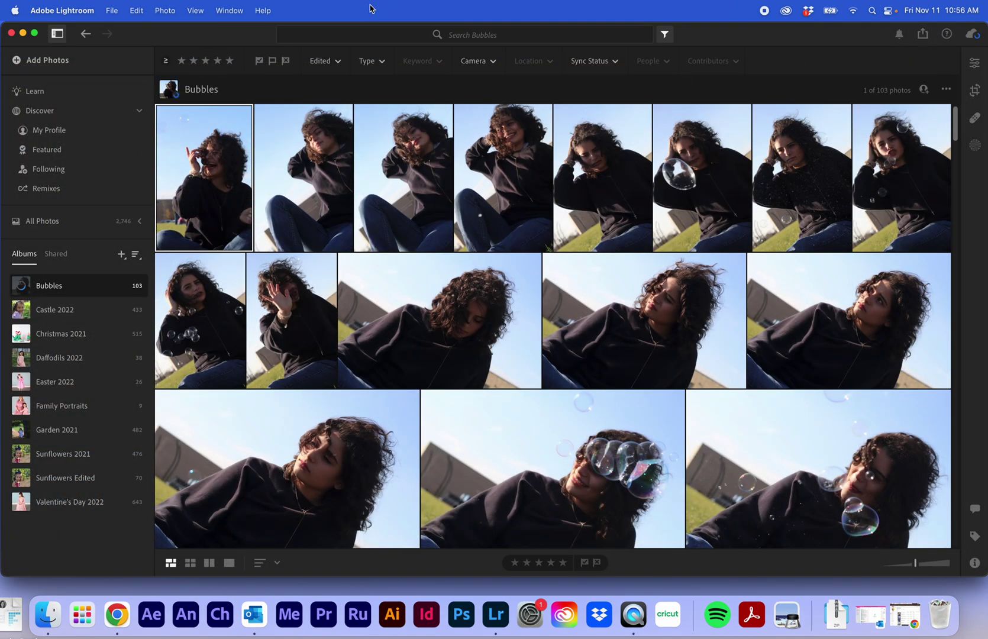
Inspect portraits in single-photo view at 100% and fit, then compare two side by side.
left_click(230, 563)
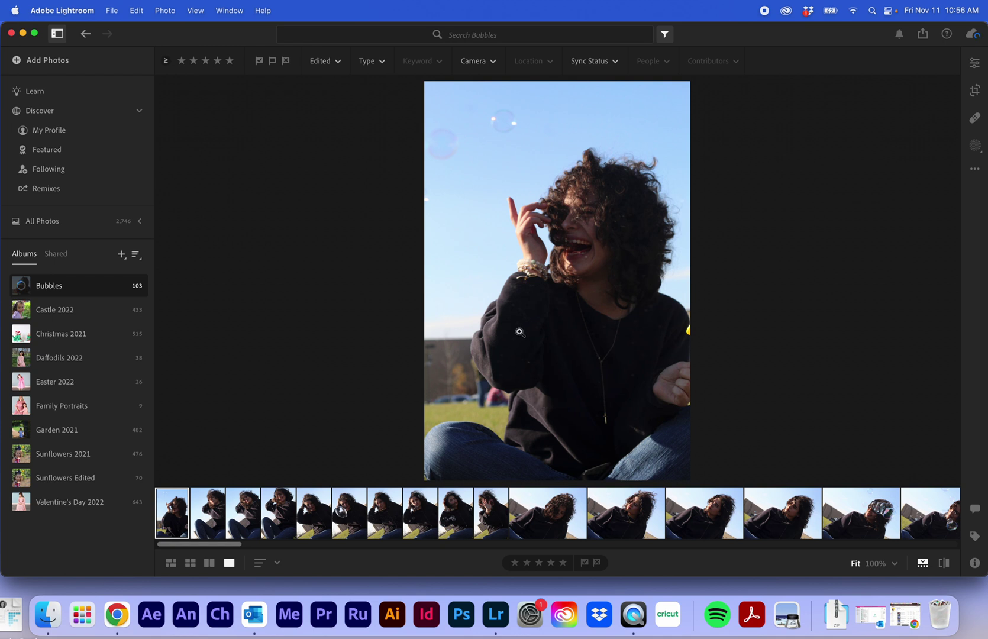
left_click(874, 563)
left_click(855, 565)
left_click(723, 507)
left_click(208, 563)
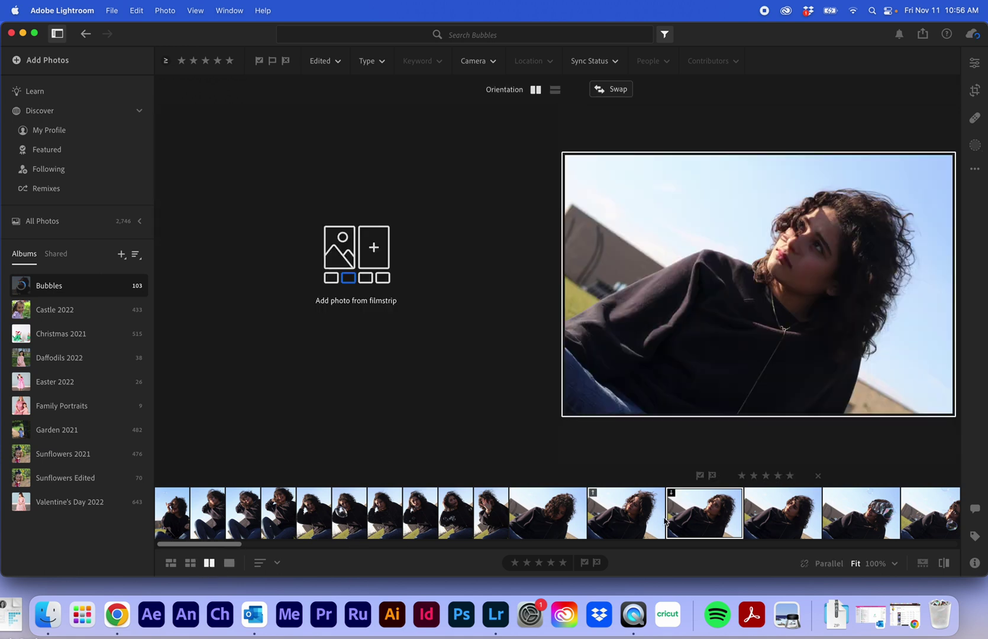
left_click(748, 510)
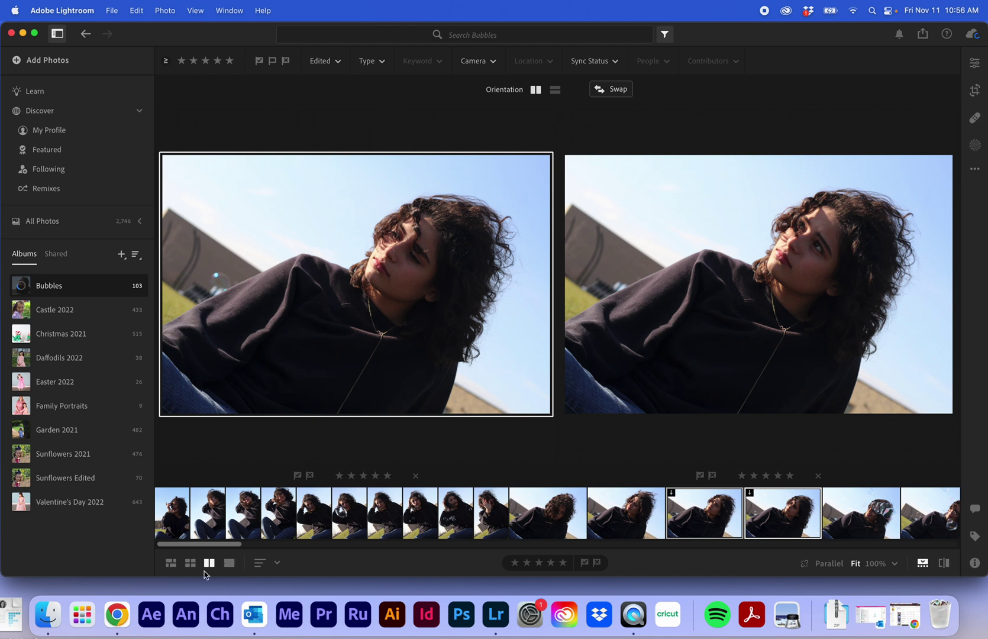
Return through grid view to single-photo view showing the album's first photo.
left_click(190, 562)
left_click(170, 562)
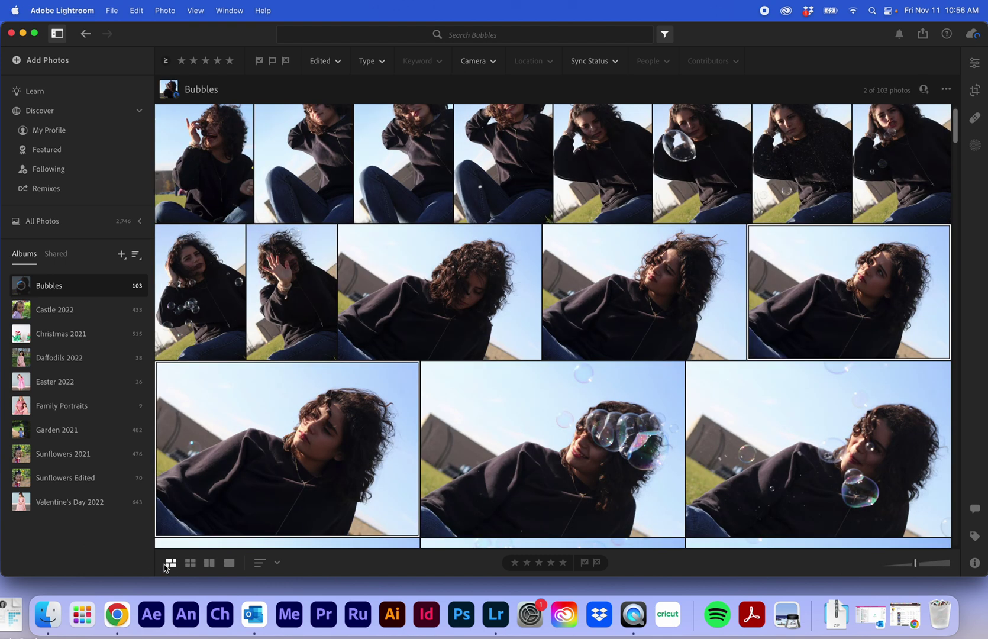
left_click(229, 562)
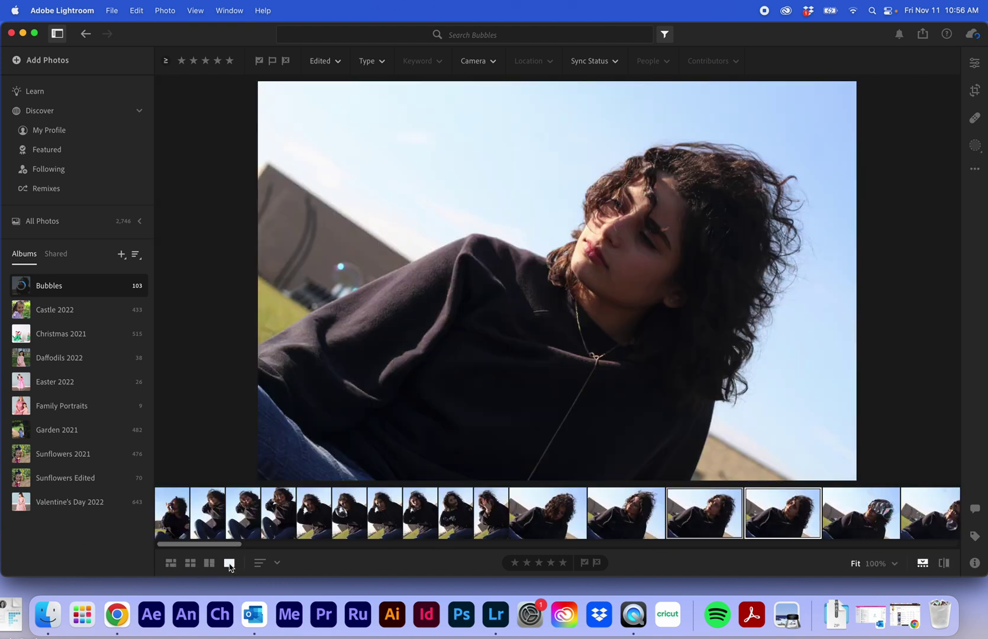
left_click(166, 523)
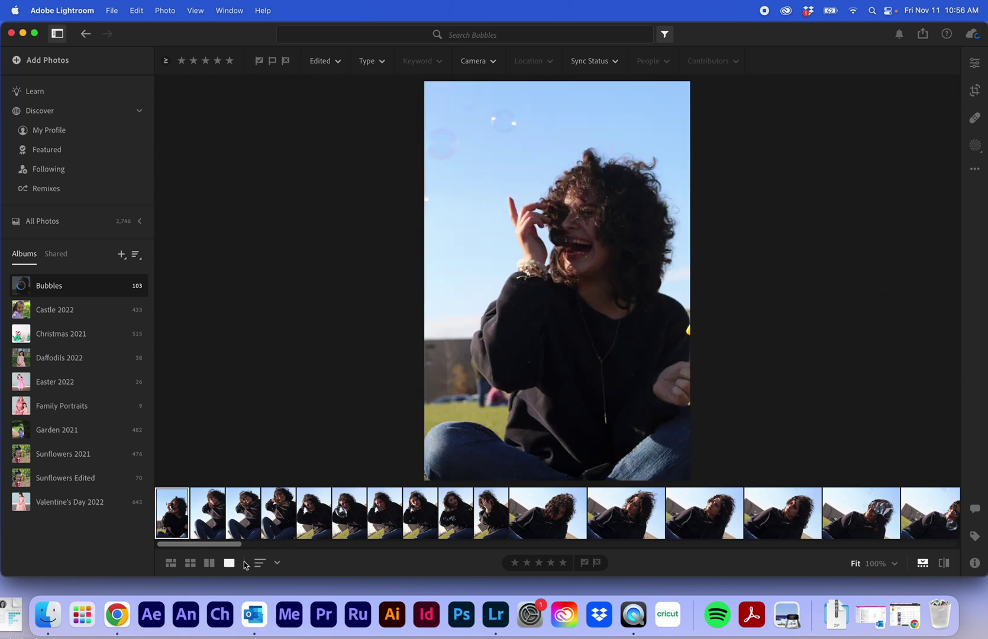
Flag the laughing portrait as a pick and move to the second photo.
left_click_drag(233, 543, 141, 537)
left_click(584, 563)
left_click(207, 511)
Step through the next twelve photos to the girl with hands out, reviewing for picks.
key("Right")
key("Right")
key("Right")
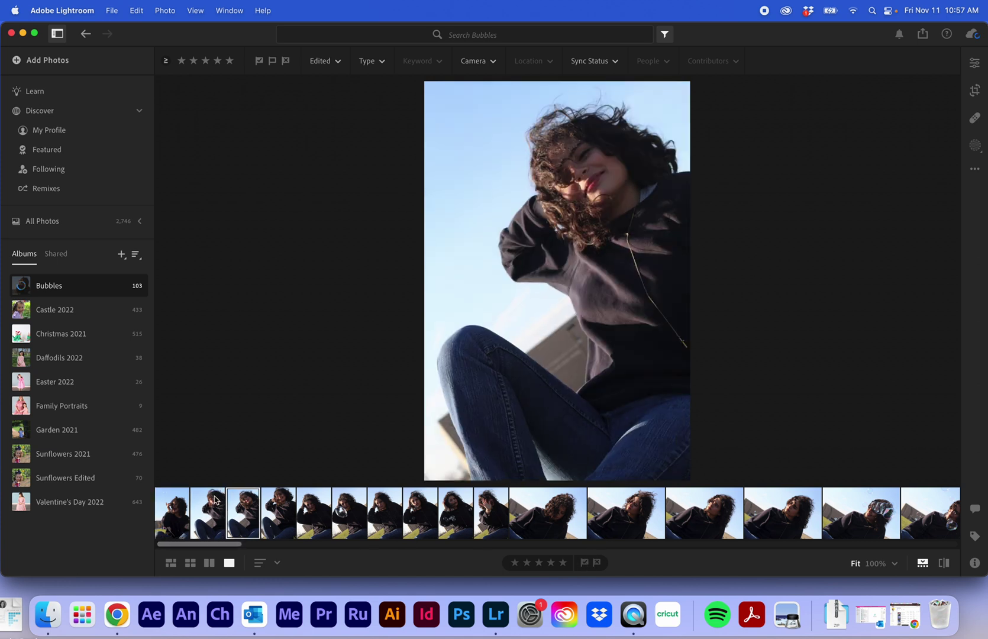
key("Right")
key("Right")
key("Right")
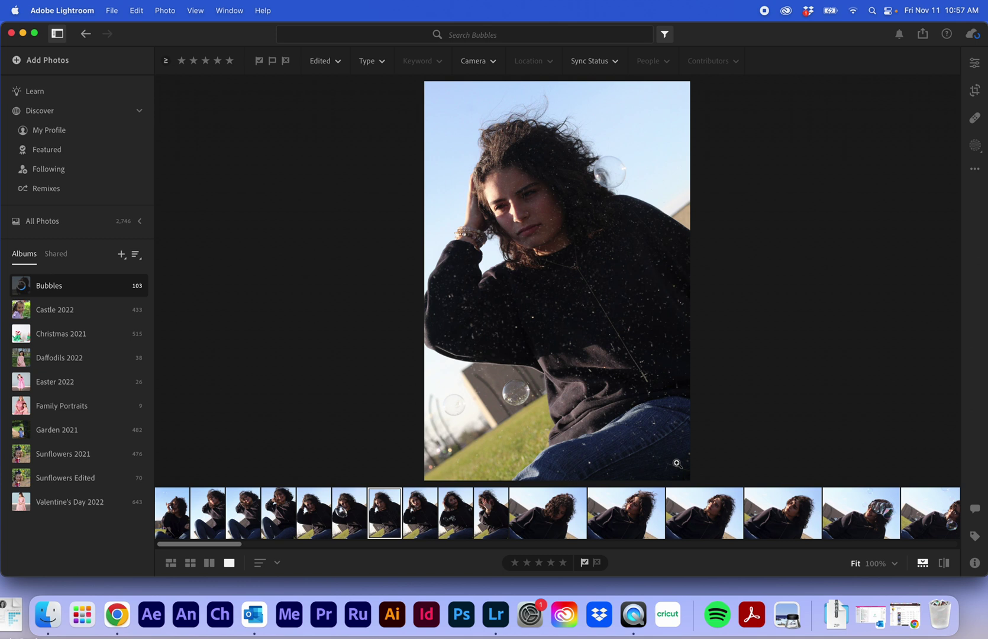
key("Right")
key("Right")
key("Right")
key("Right")
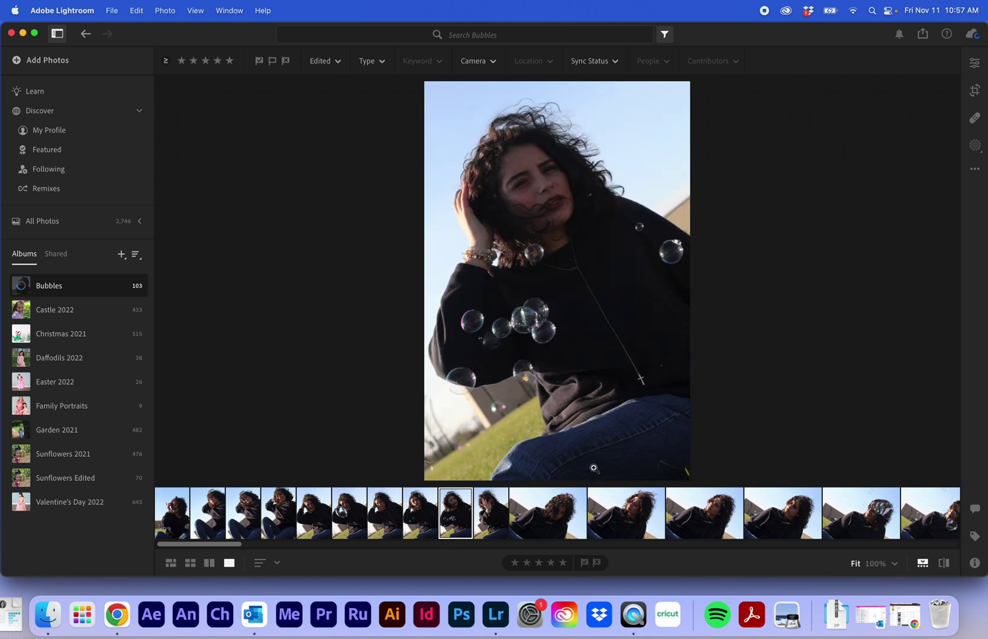
key("Right")
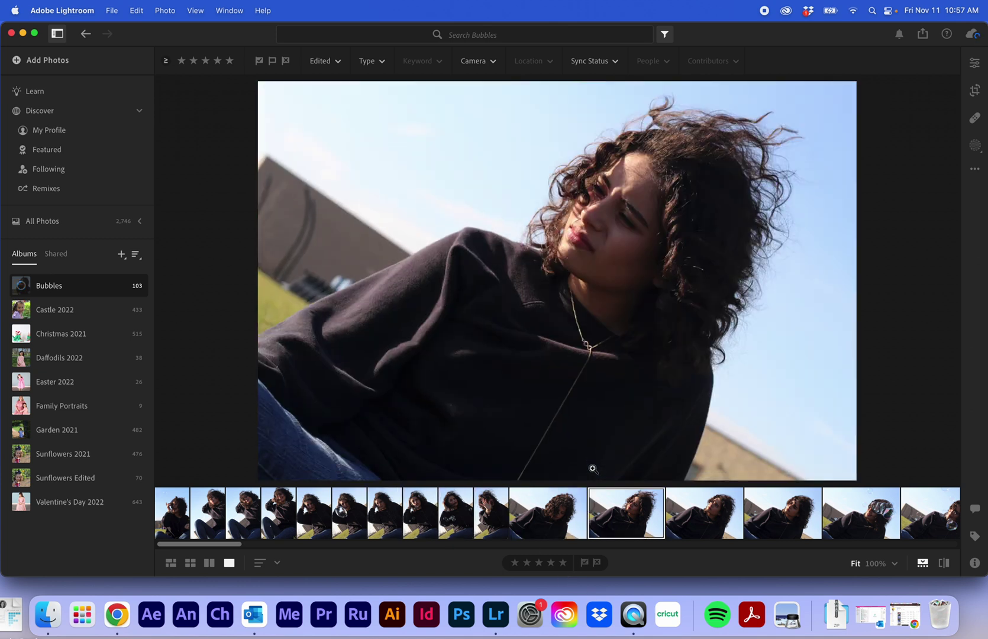
key("Right")
key("Right")
key("Right")
key("Right")
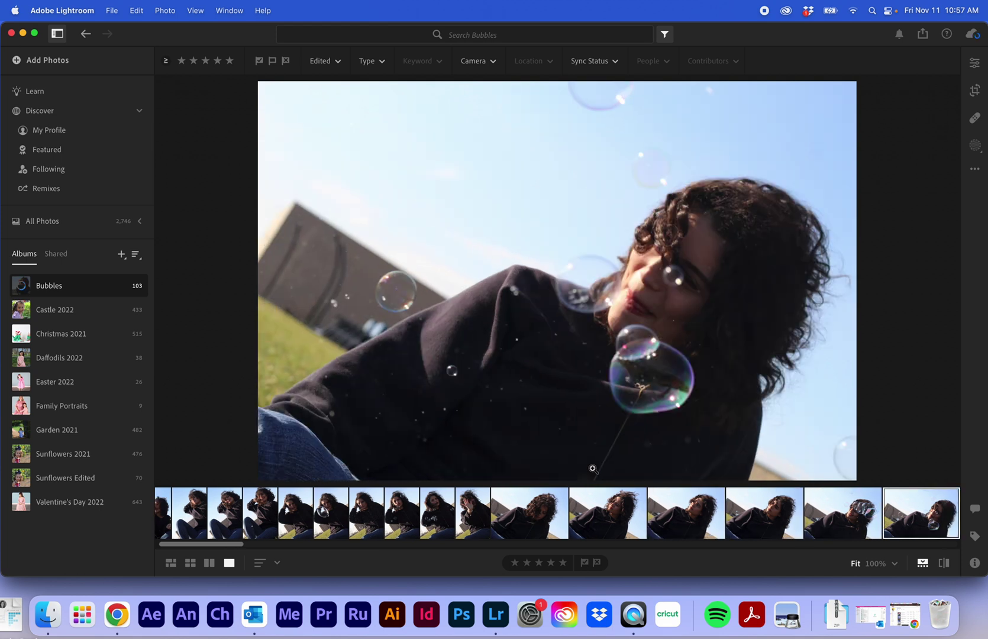
key("Right")
key("Right")
key("Right")
key("Right")
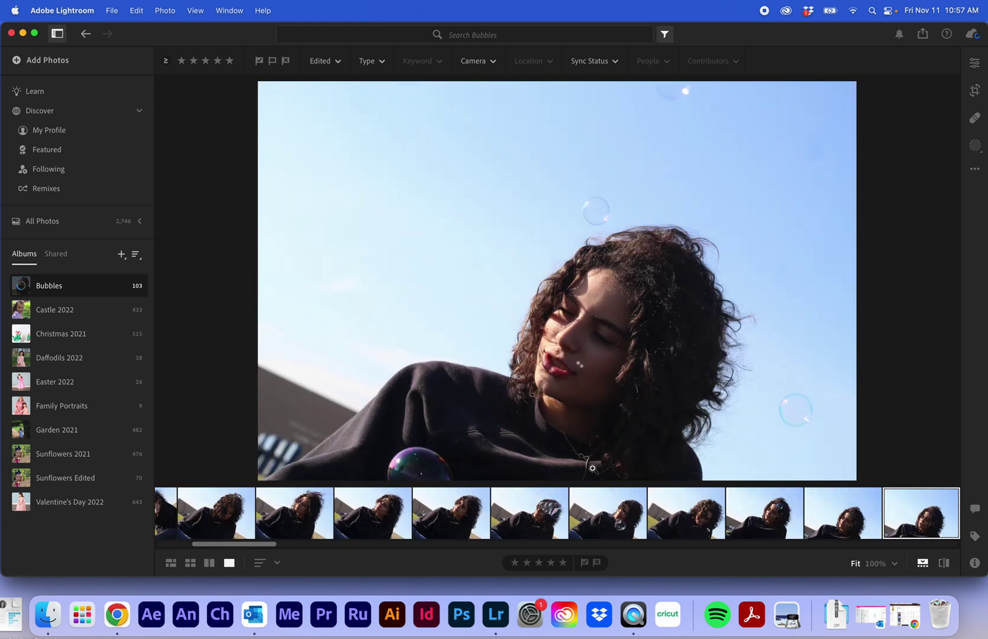
key("Right")
key("Right")
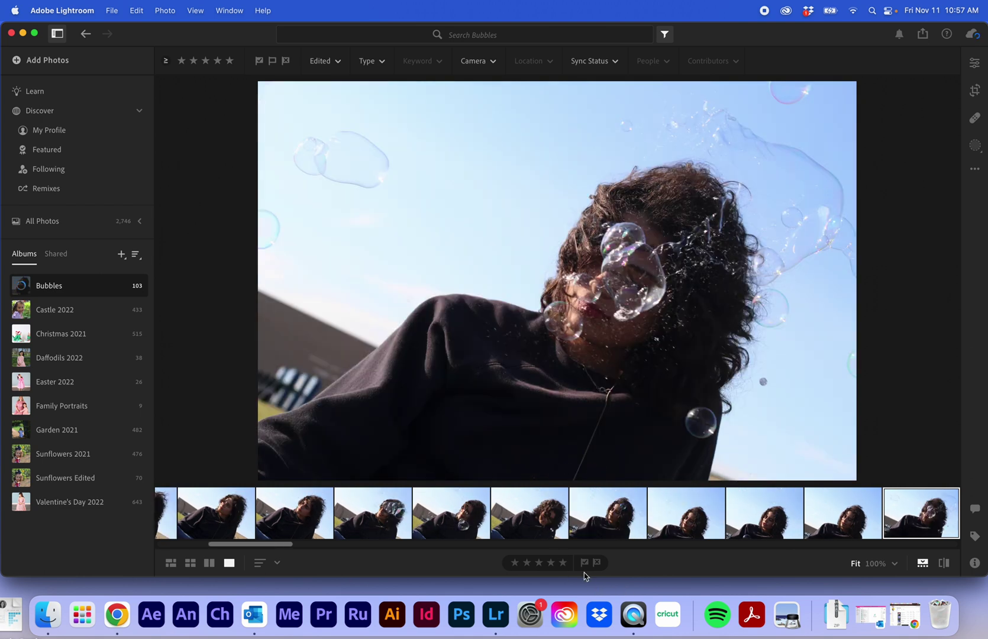
key("Right")
key("Right")
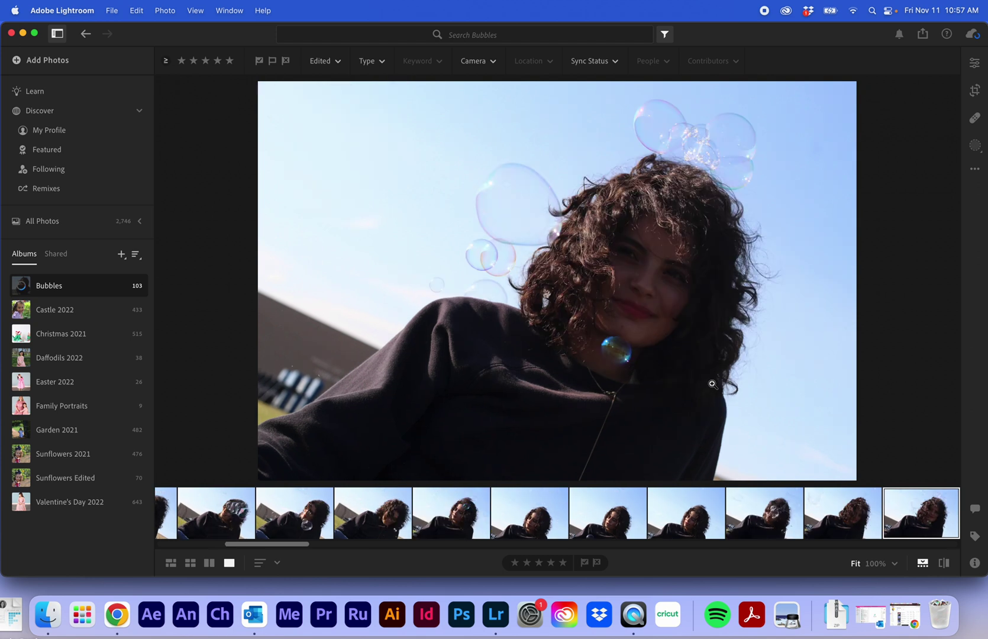
key("Right")
key("Right")
key("Right")
key("Right")
key("Right")
key("Right")
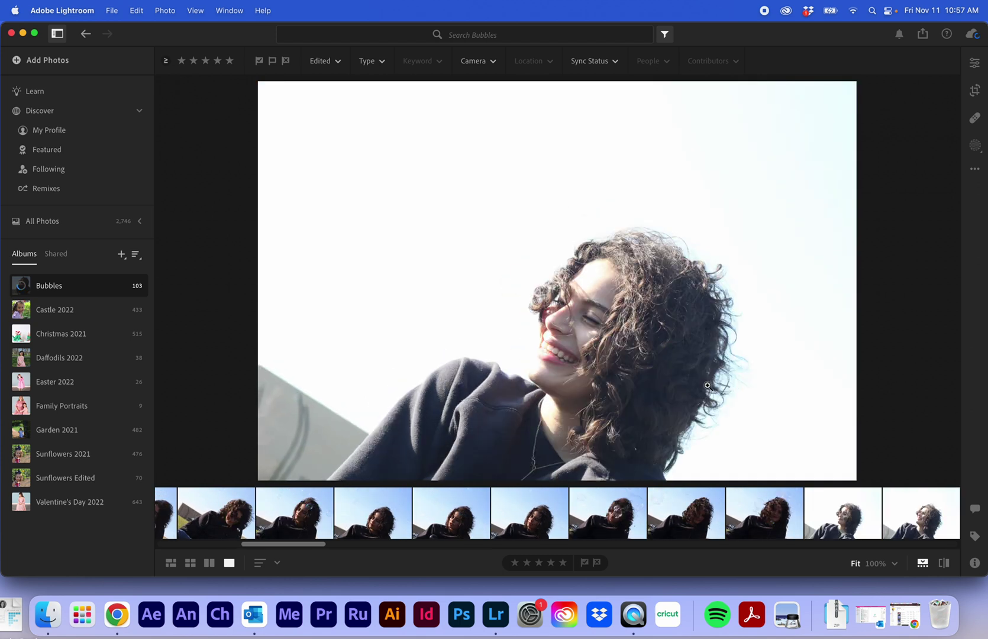
key("Right")
key("Right")
key("Right")
key("Right")
key("Right")
key("Right")
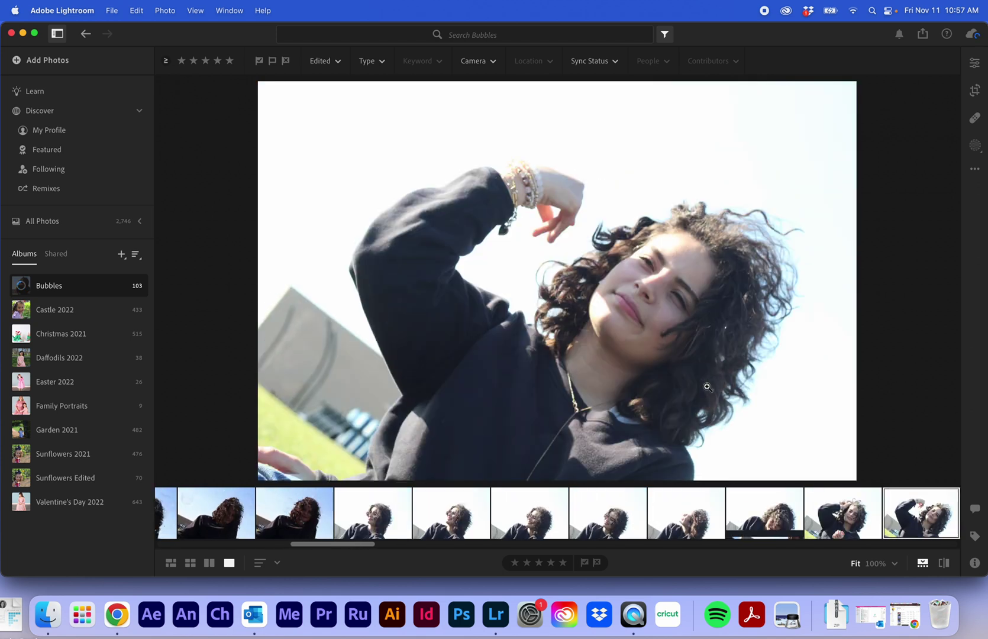
key("Right")
key("Right")
key("Right")
key("Right")
key("Right")
key("Right")
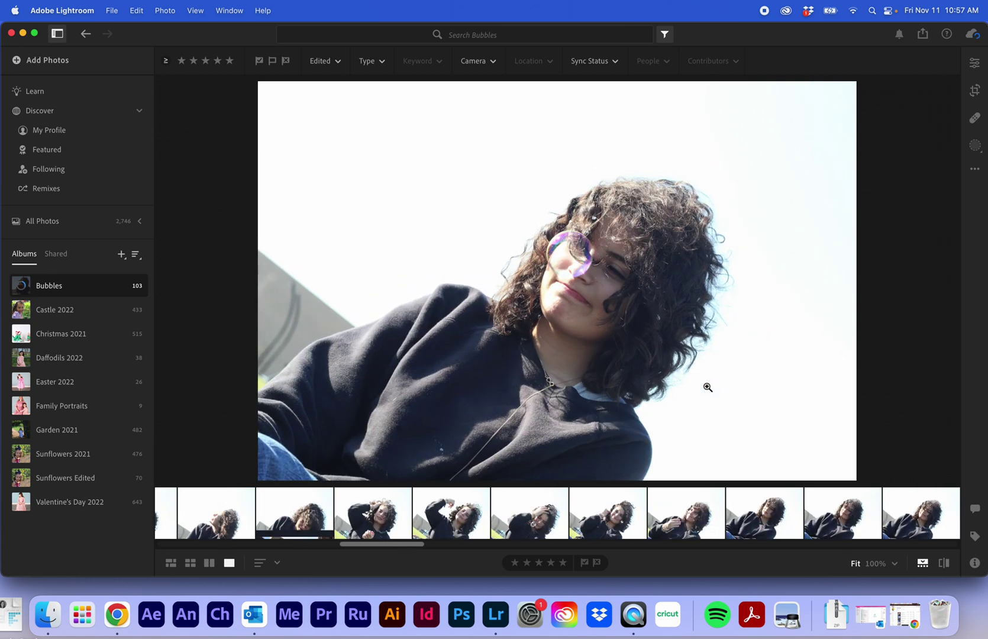
key("Right")
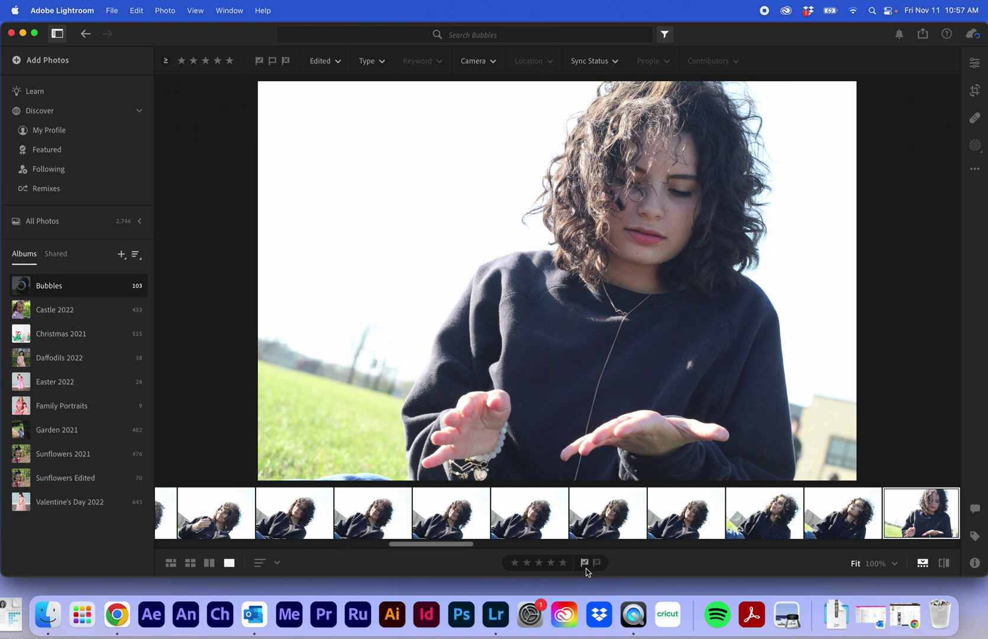
left_click(664, 35)
left_click(664, 36)
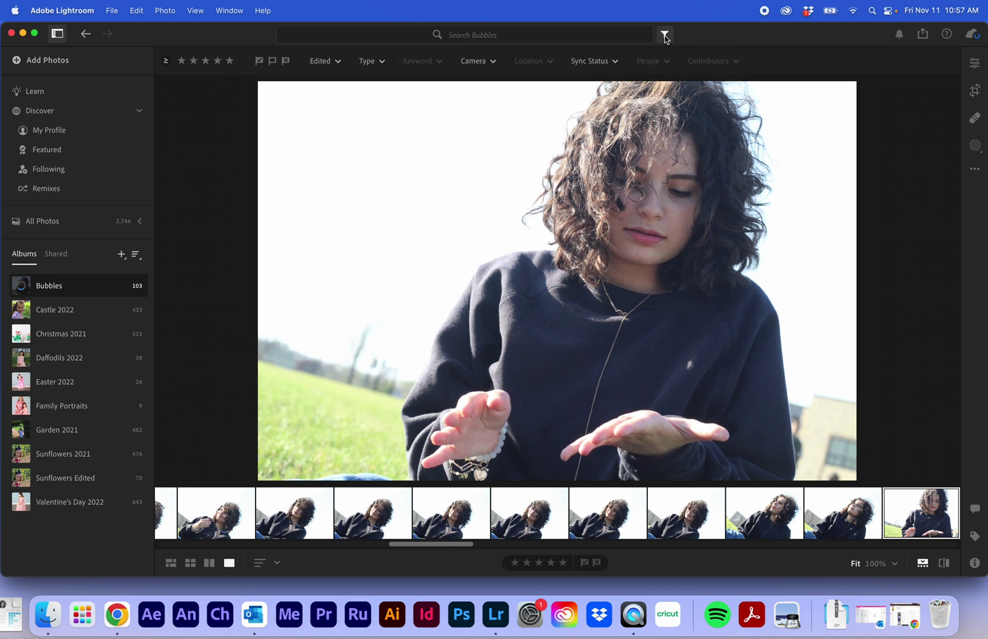
Filter to Picked photos, preview all three, and return to the first picked portrait.
left_click(260, 62)
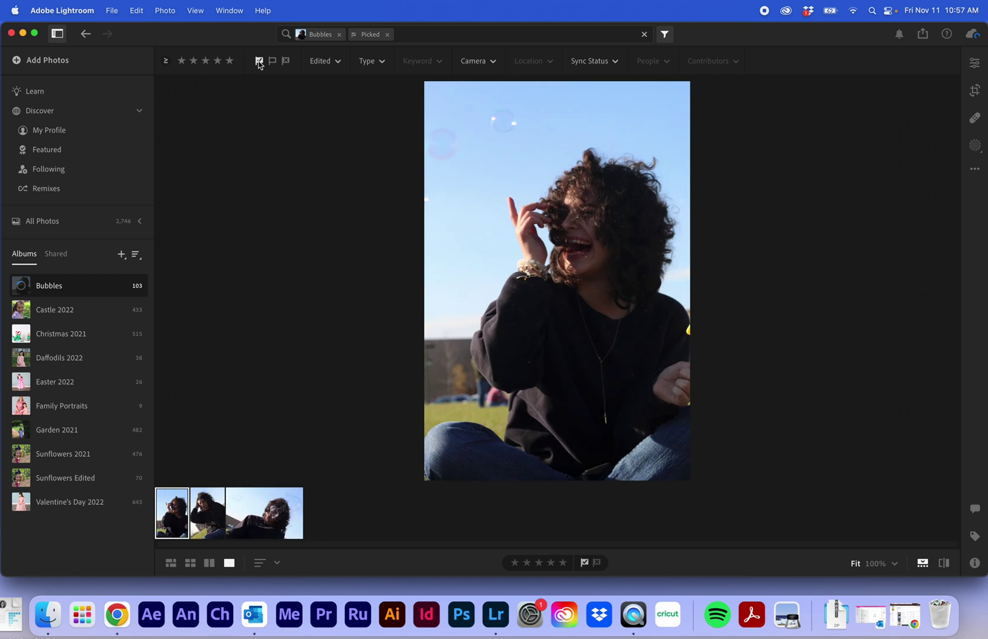
left_click(199, 521)
left_click(275, 521)
left_click(207, 515)
left_click(176, 516)
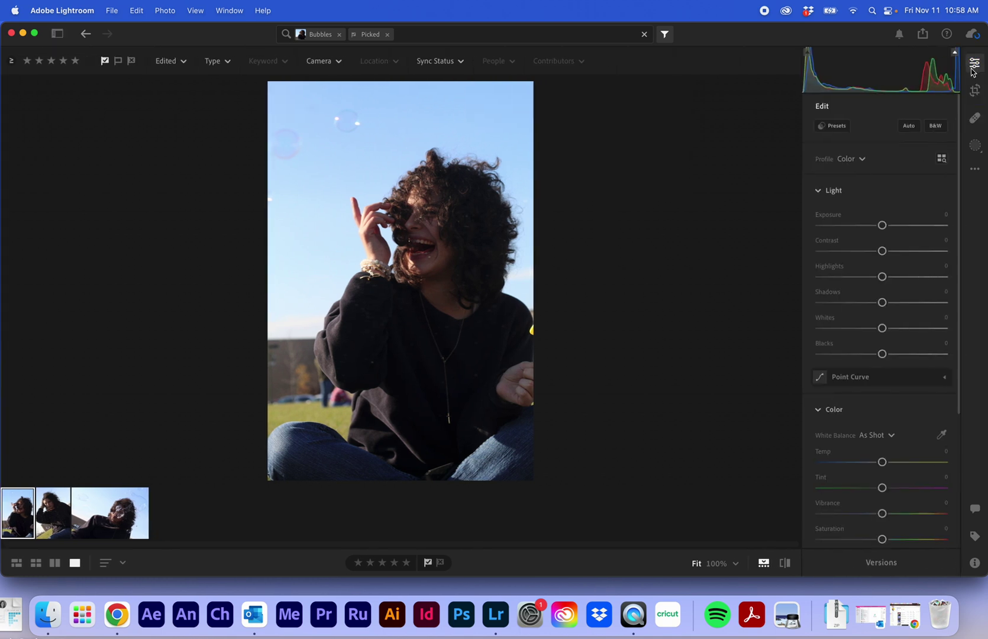
Apply the second Subtle preset to the laughing portrait (exposure −0.26, highlights −64, vibrance +7).
left_click(845, 126)
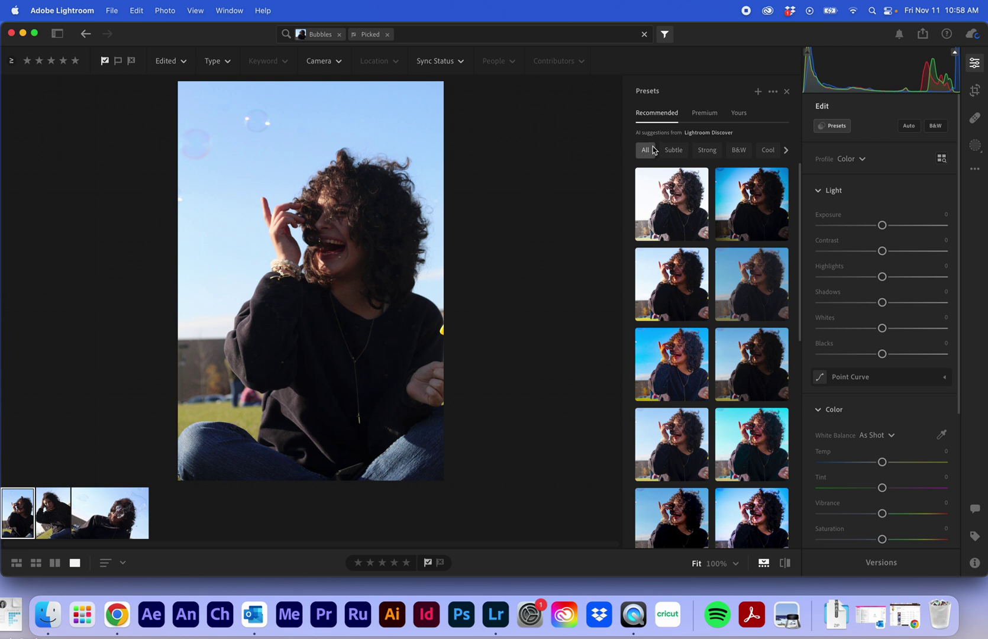
left_click(679, 151)
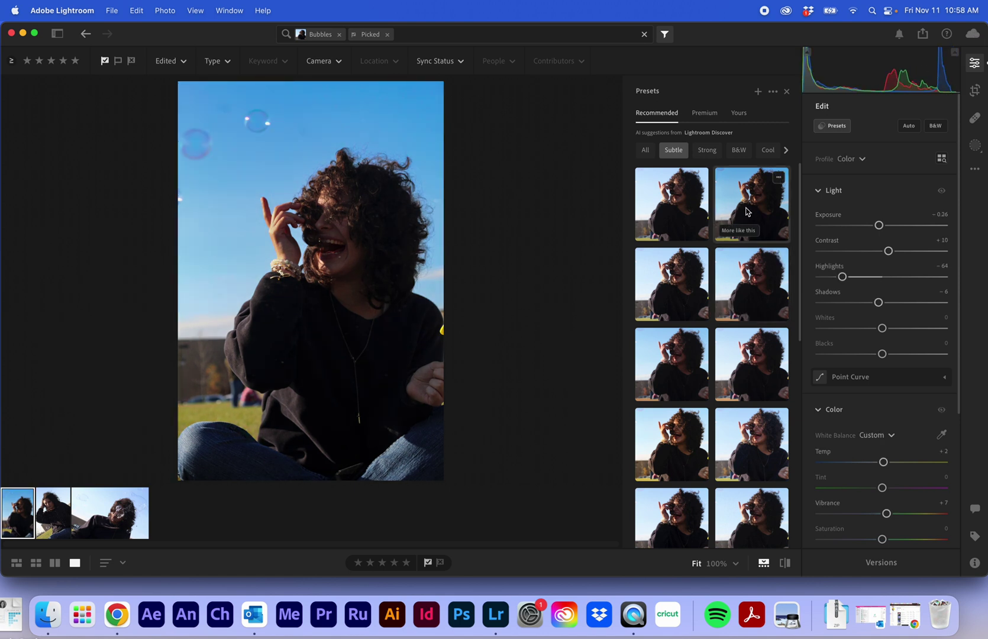
left_click(746, 209)
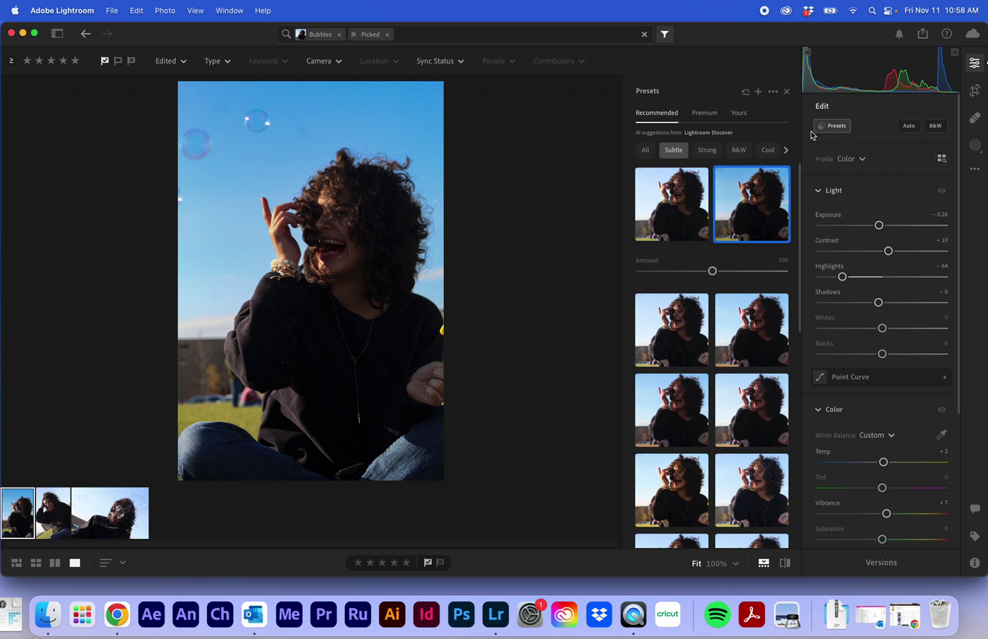
left_click(974, 92)
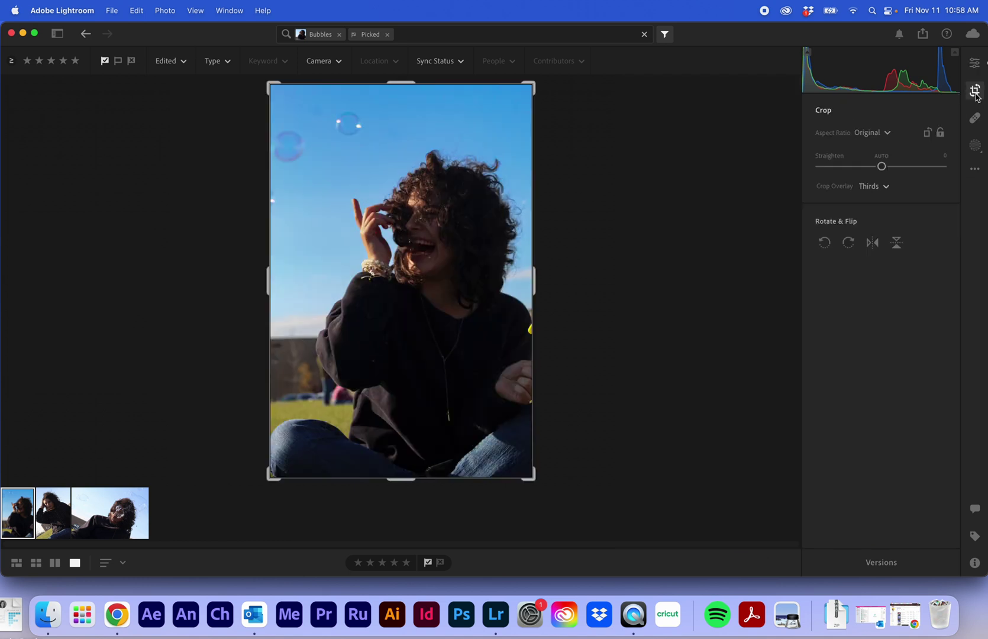
Choose the 8.5 x 11 aspect ratio and commit the crop, trimming top and bottom.
left_click(889, 134)
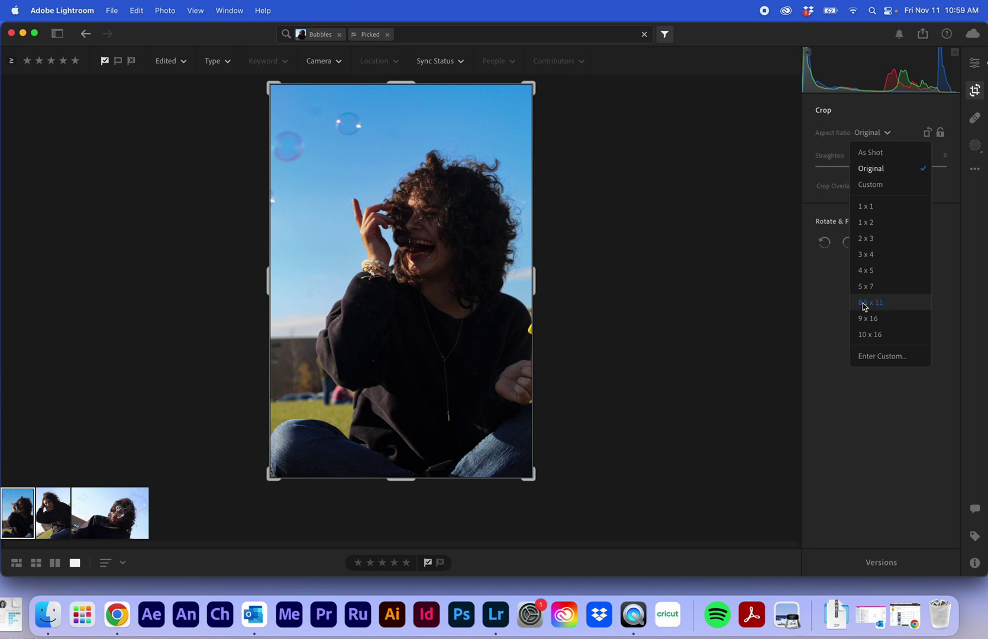
left_click(864, 303)
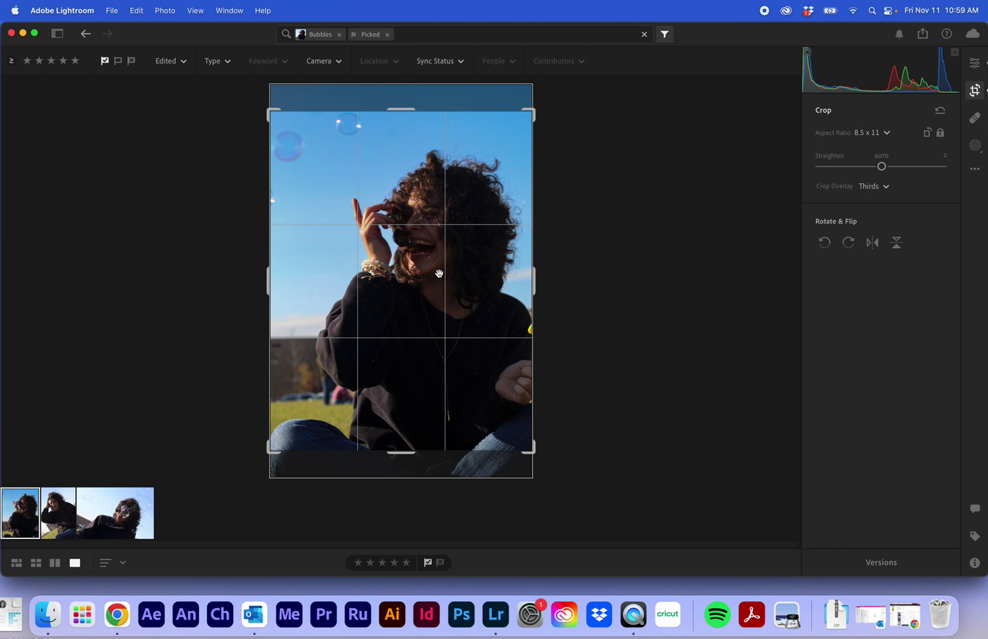
key("Return")
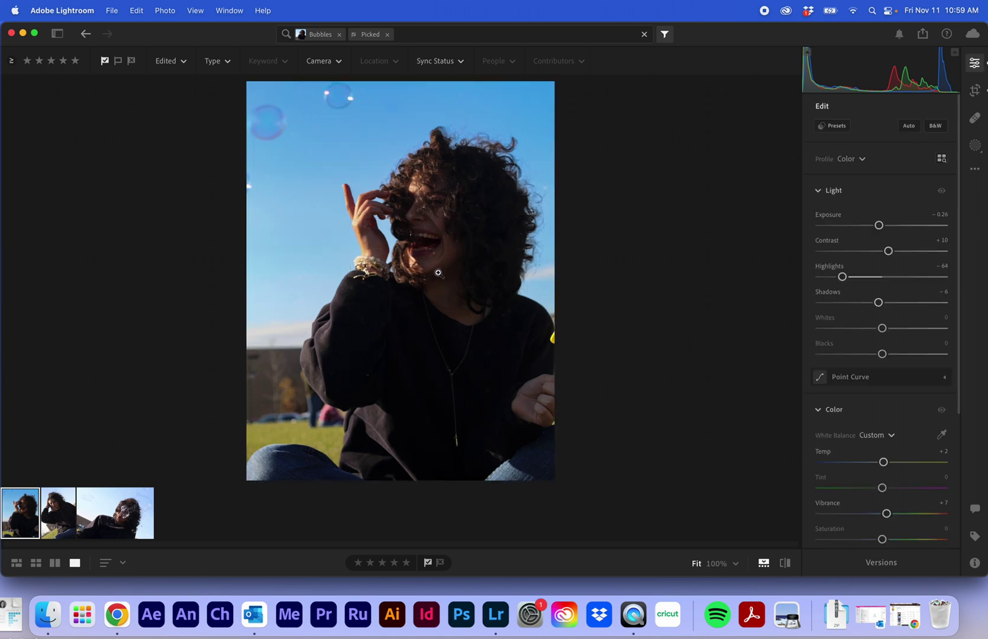
Switch to the Heal tool, reduce the brush to size 4, and zoom to 400%.
left_click(973, 120)
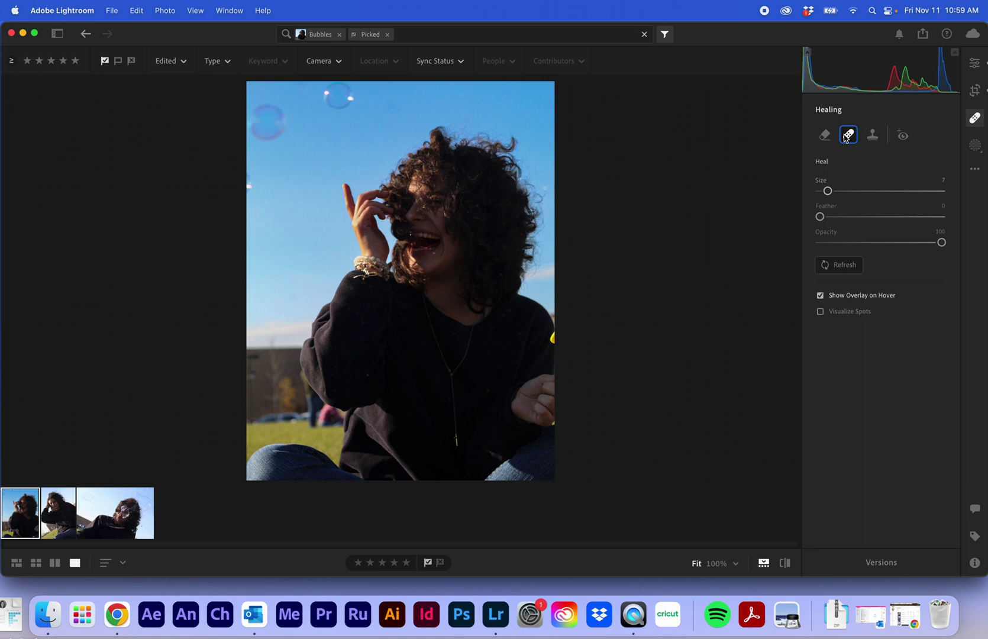
key("bracketright")
key("bracketright")
left_click_drag(835, 191, 822, 191)
left_click(735, 563)
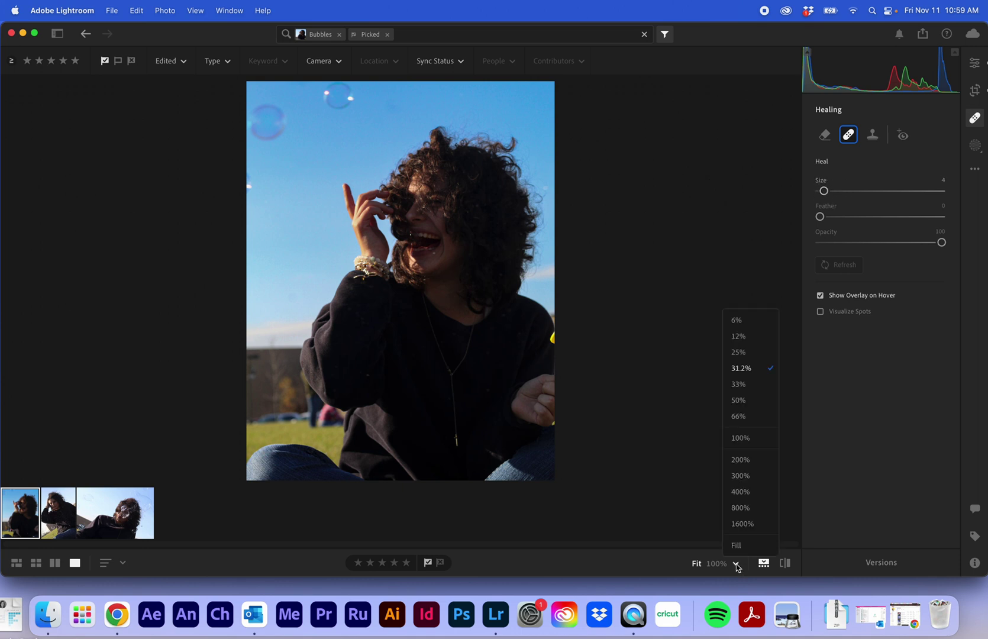
left_click(742, 493)
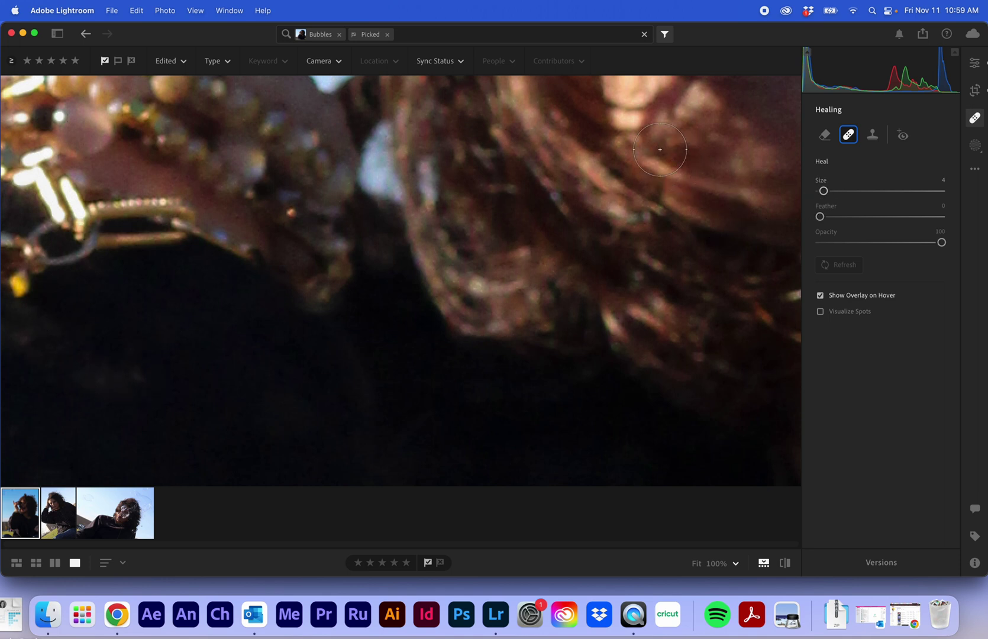
Heal the sweater spot with a size-2 brush sampling cleaner sweater, then fit the view.
key("bracketleft")
key("bracketleft")
left_click(139, 377)
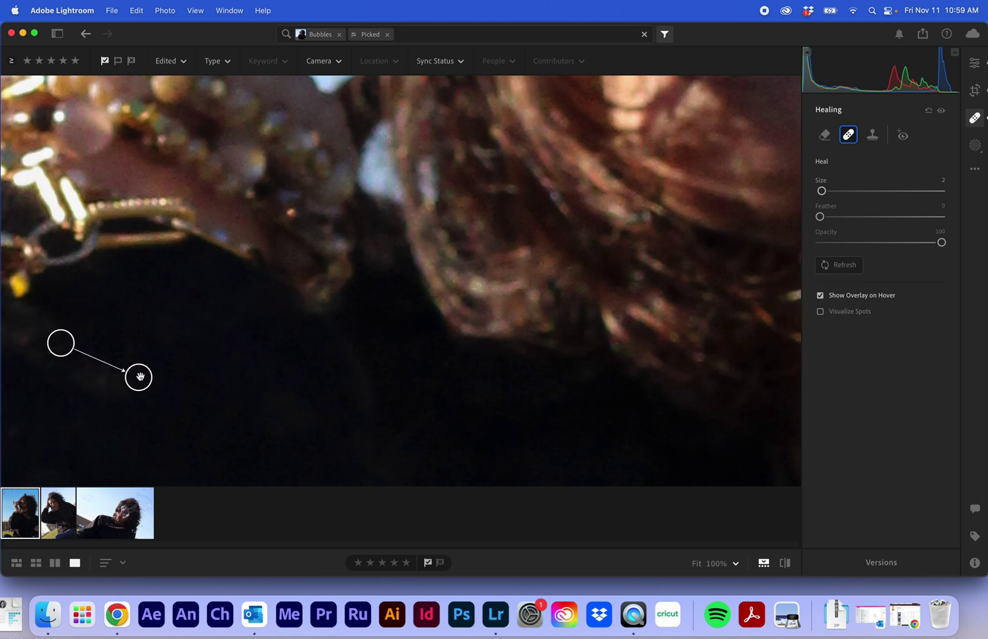
mouse_move(62, 342)
left_mouse_down()
mouse_move(154, 305)
mouse_move(203, 372)
mouse_move(161, 410)
mouse_move(134, 415)
mouse_move(190, 406)
mouse_move(139, 324)
mouse_move(148, 285)
mouse_move(204, 324)
left_mouse_up()
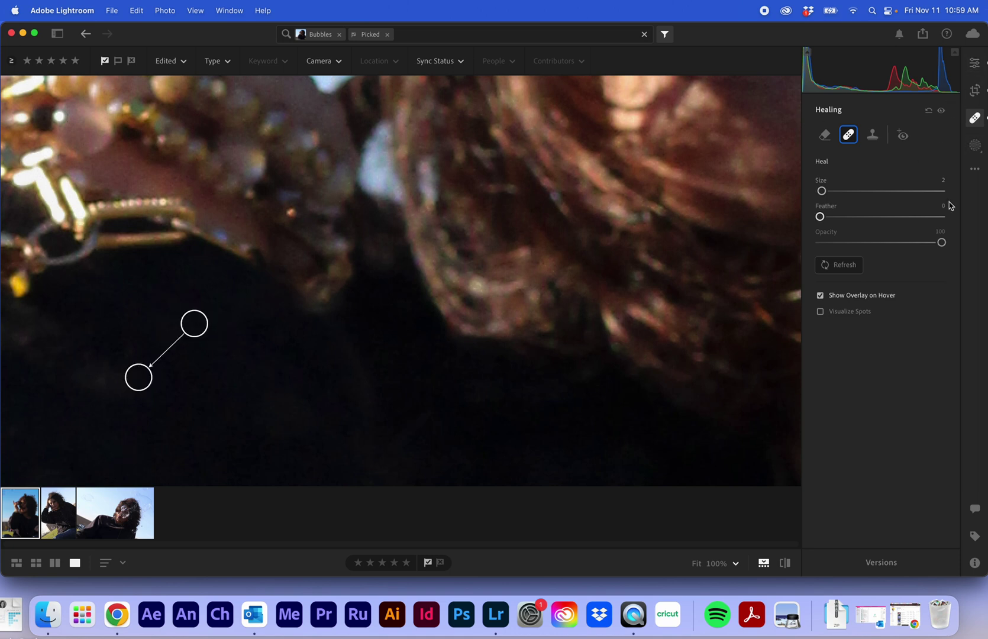
left_click(83, 513)
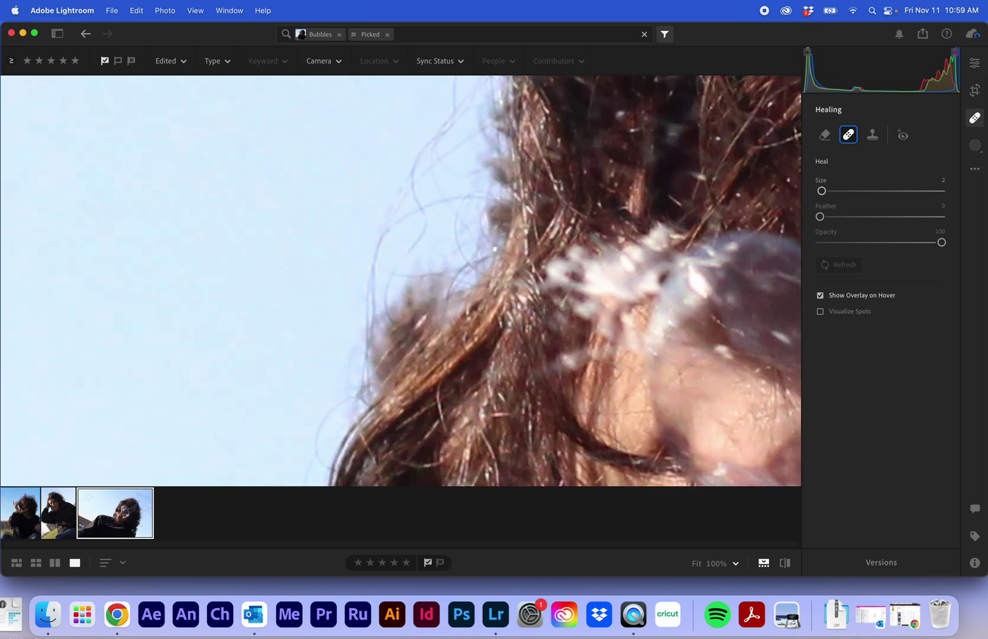
left_click(697, 563)
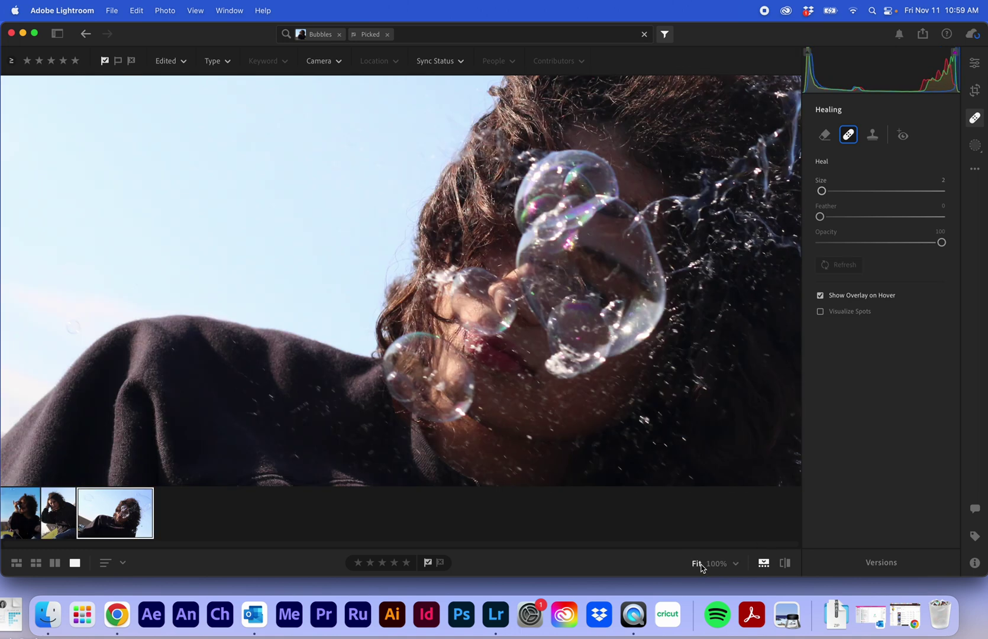
left_click(20, 518)
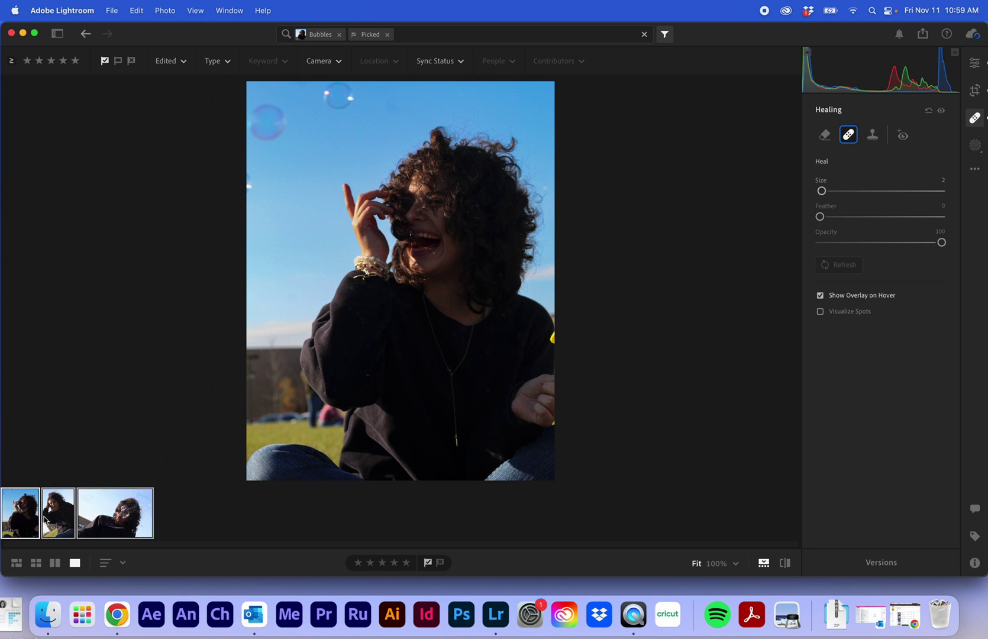
Set custom export settings for the three photos to full size at 100% JPG quality.
left_click(923, 34)
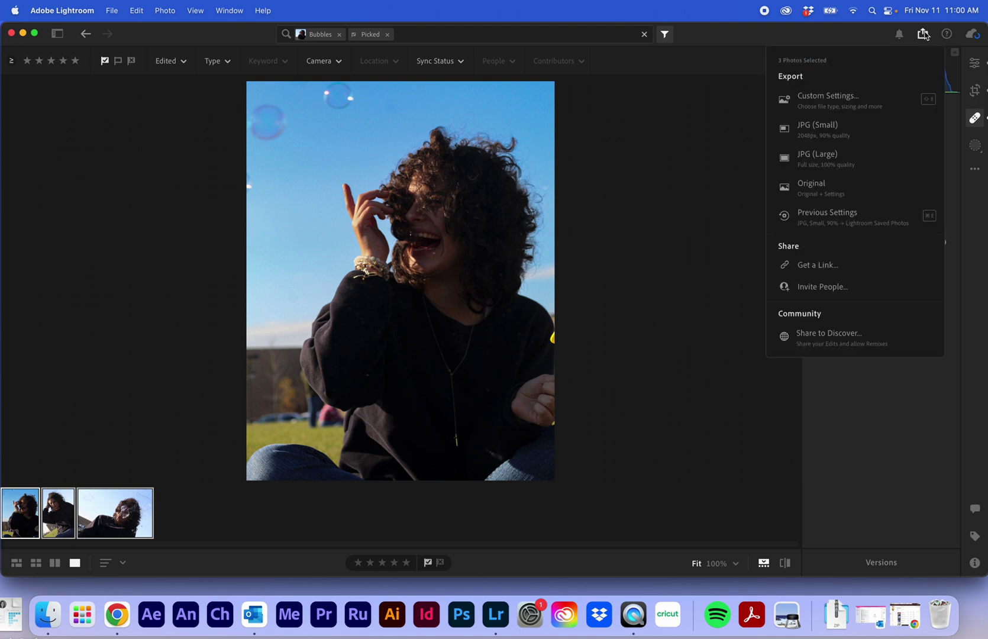
left_click(865, 105)
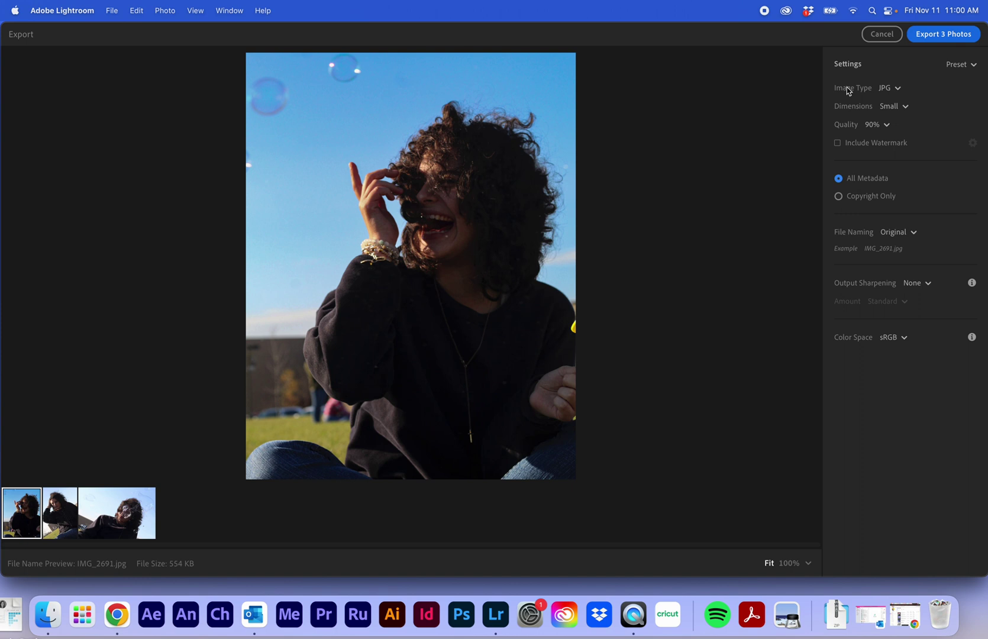
left_click(905, 107)
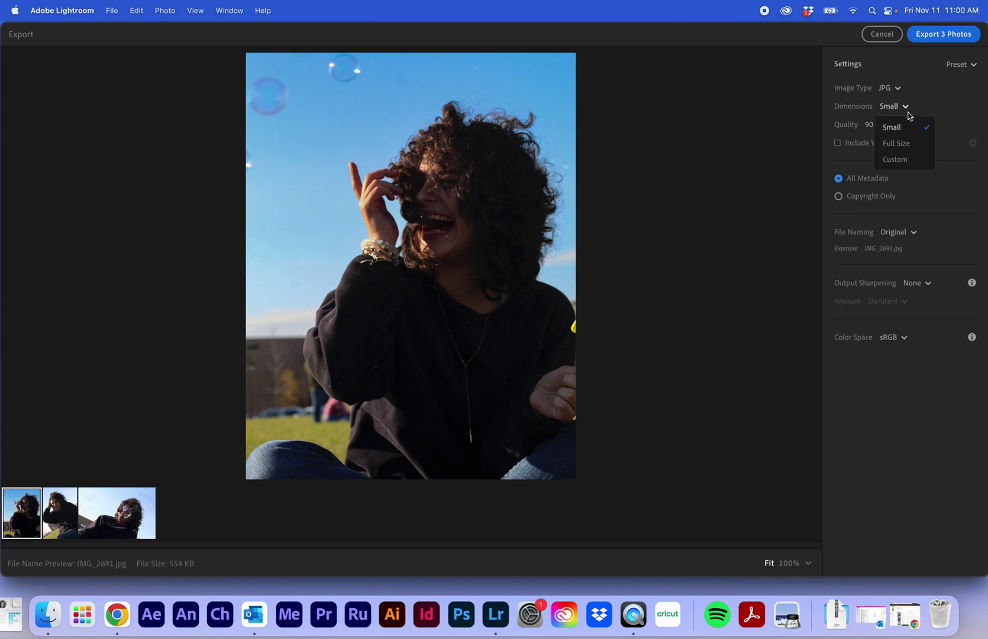
left_click(914, 150)
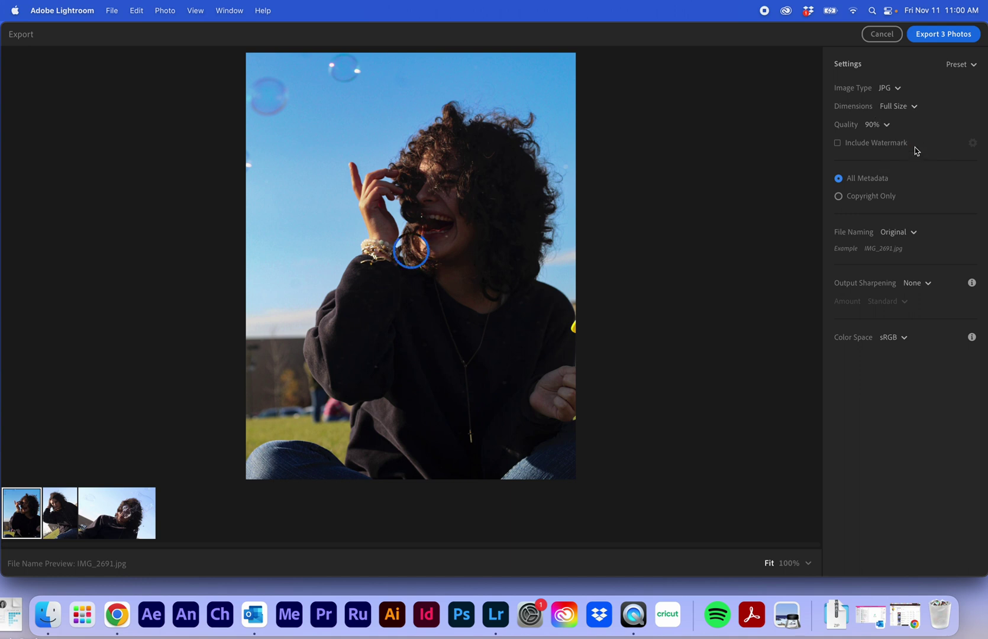
left_click(869, 125)
left_click(887, 149)
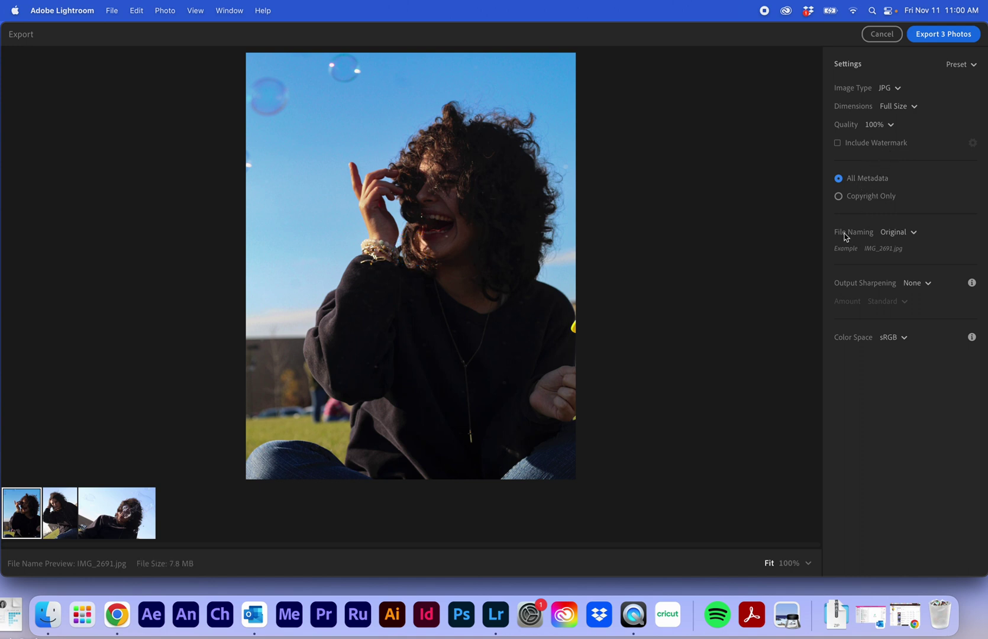
Set a custom file name: the subject's name followed by '_Bubble_11112022'.
left_click(913, 233)
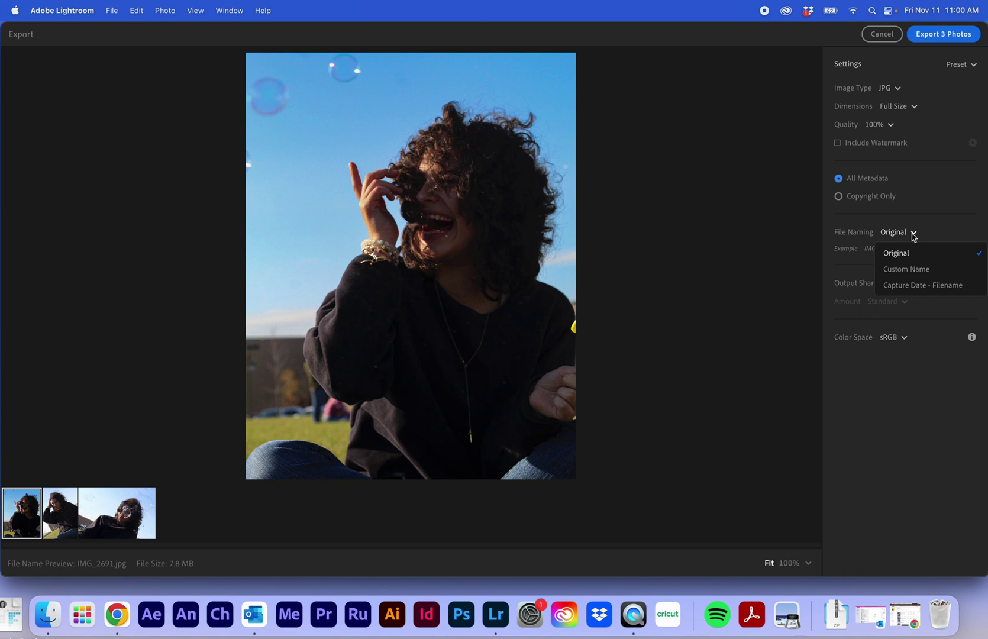
left_click(904, 268)
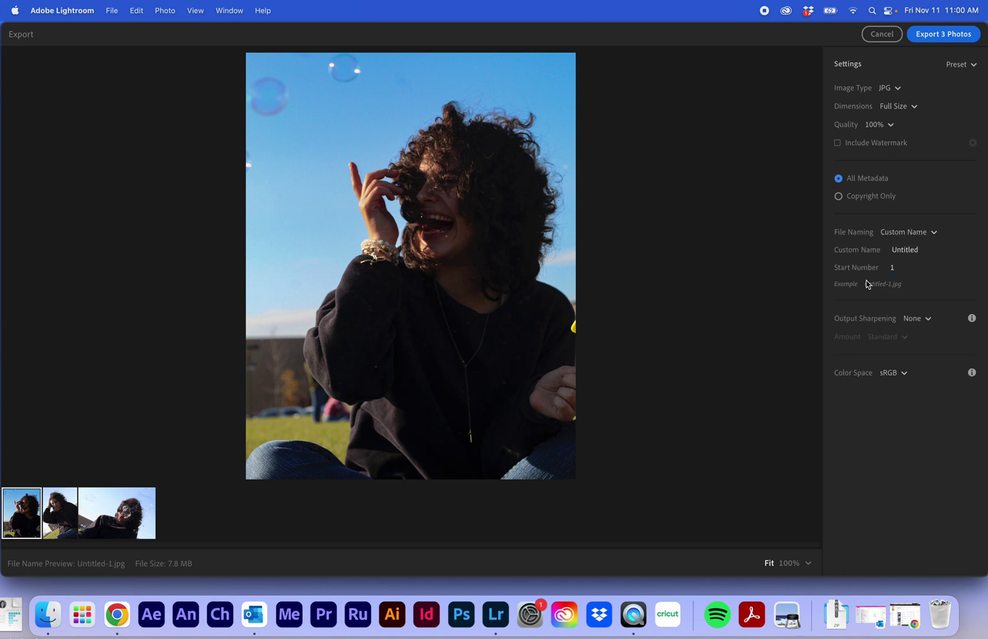
left_click(908, 249)
type("ble_11112022")
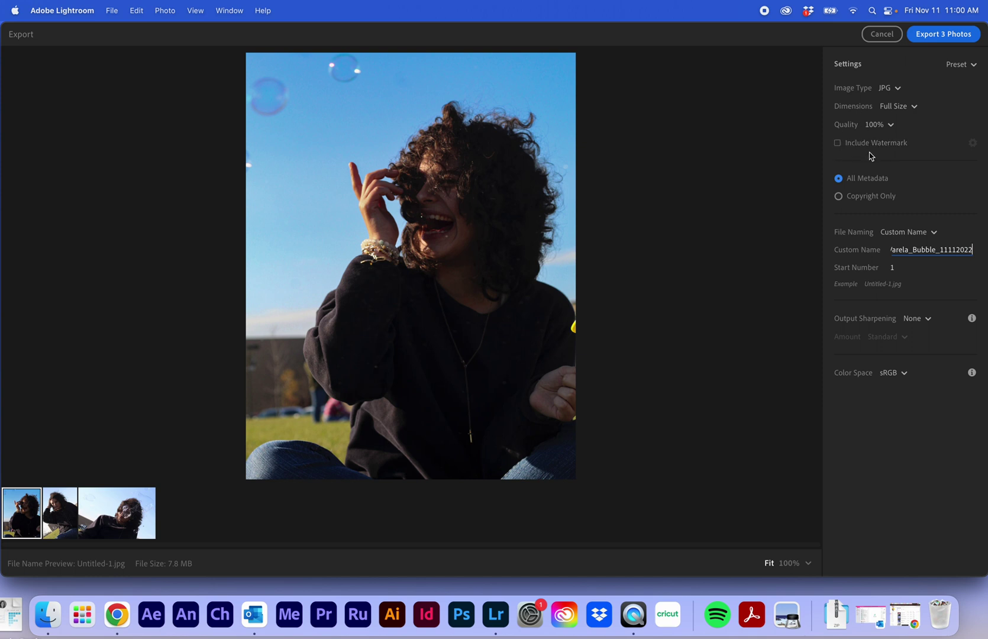
Start exporting the three photos and create a new 'Bubbles Edited' folder on the Desktop.
left_click(944, 36)
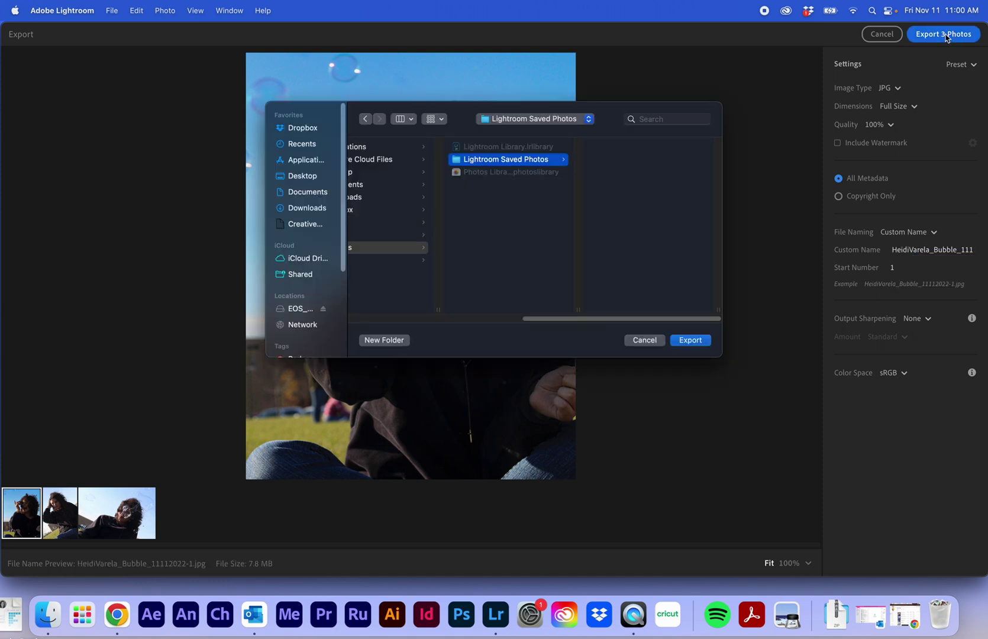
left_click(298, 178)
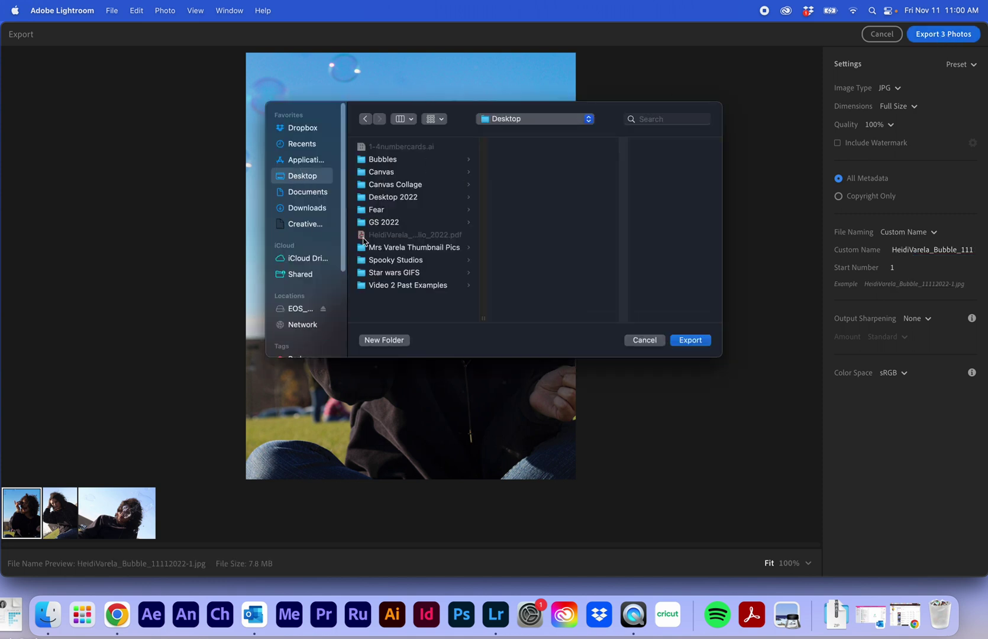
left_click(384, 340)
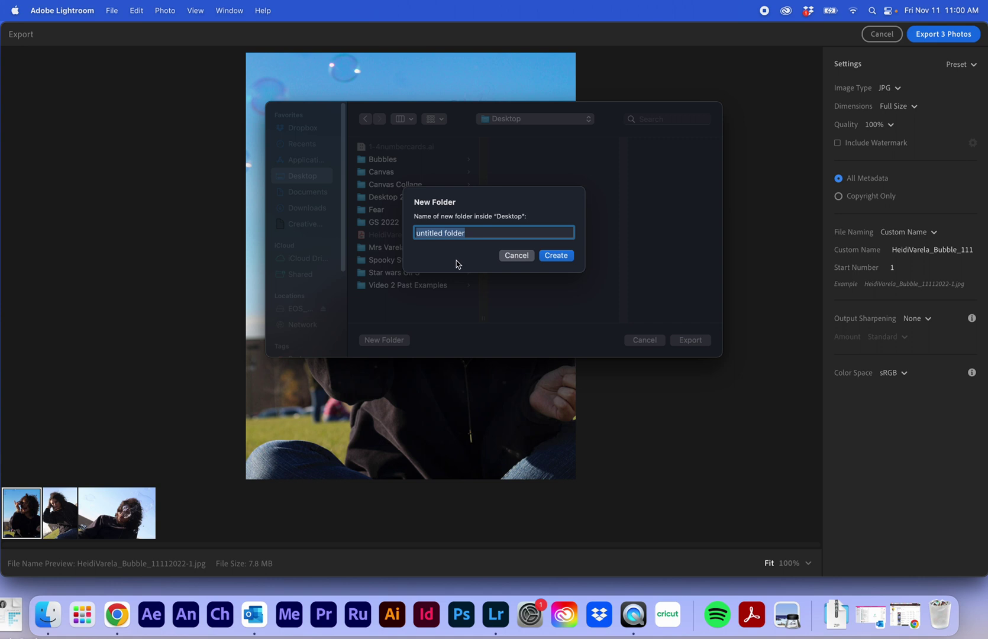
type("Bubbles Edited")
left_click(556, 255)
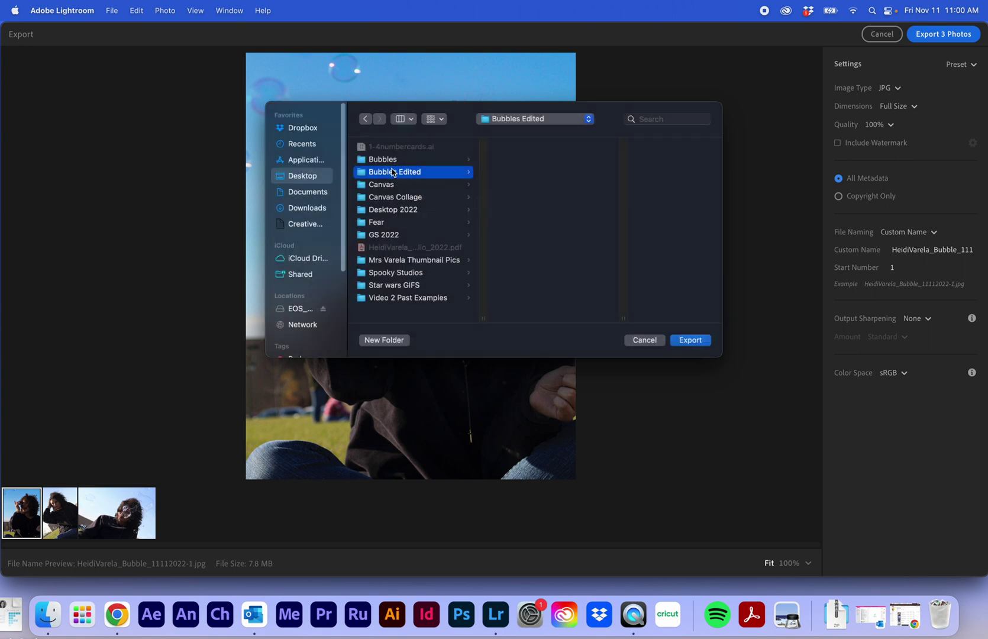
Export the photos into 'Bubbles Edited' and minimize Lightroom.
left_click(691, 340)
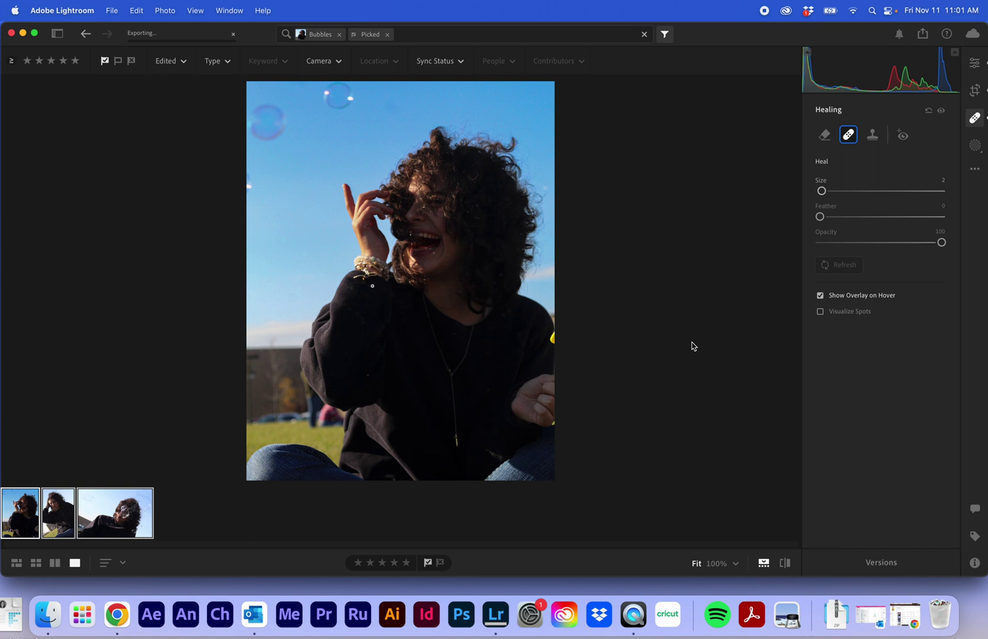
left_click(22, 33)
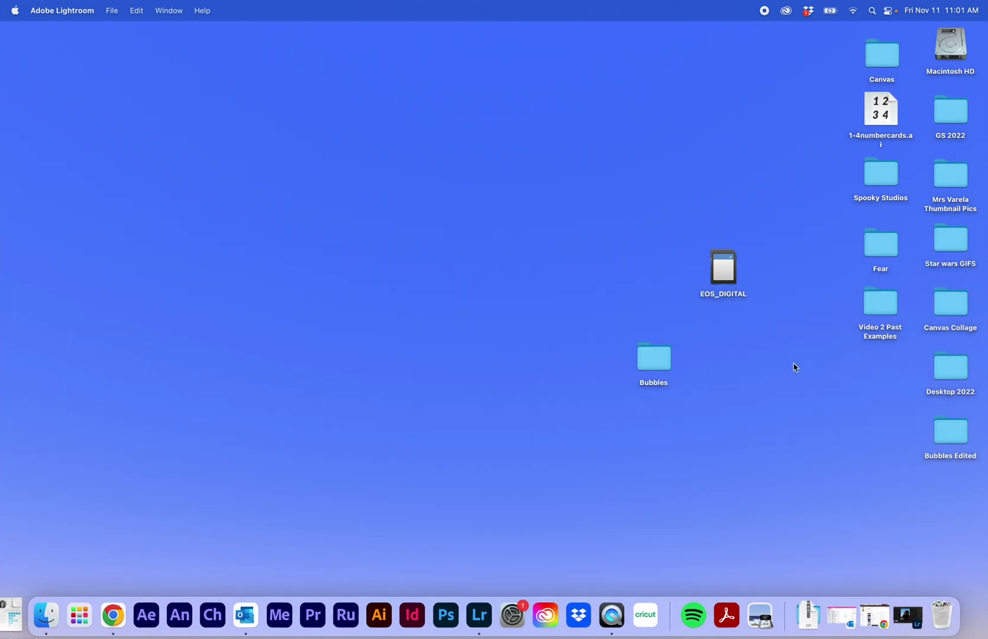
Open 'Bubbles Edited', preview the first exported JPG, then bring the browser forward.
double_click(950, 431)
double_click(392, 162)
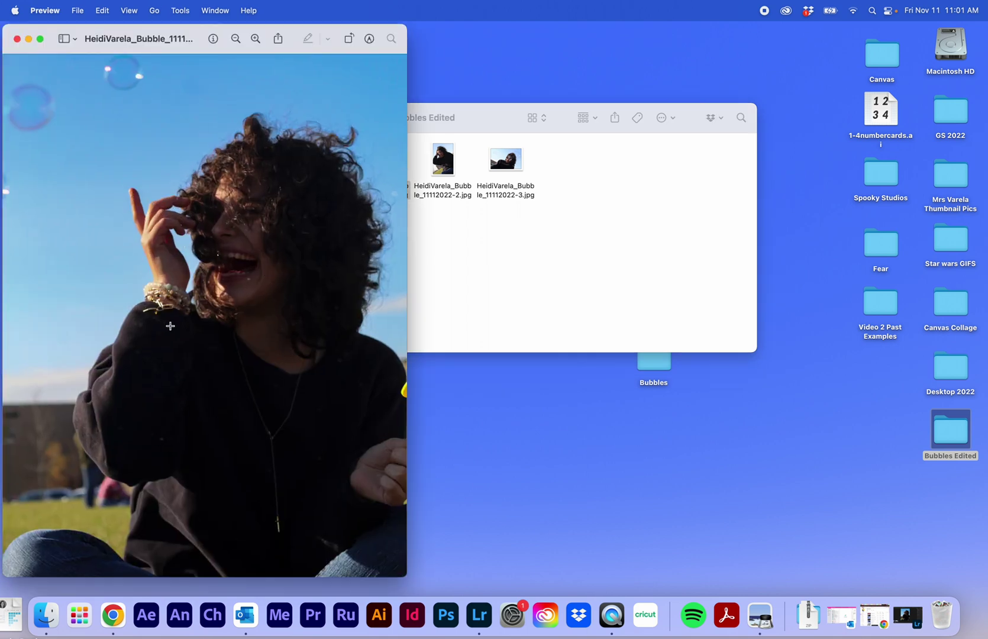
left_click(16, 38)
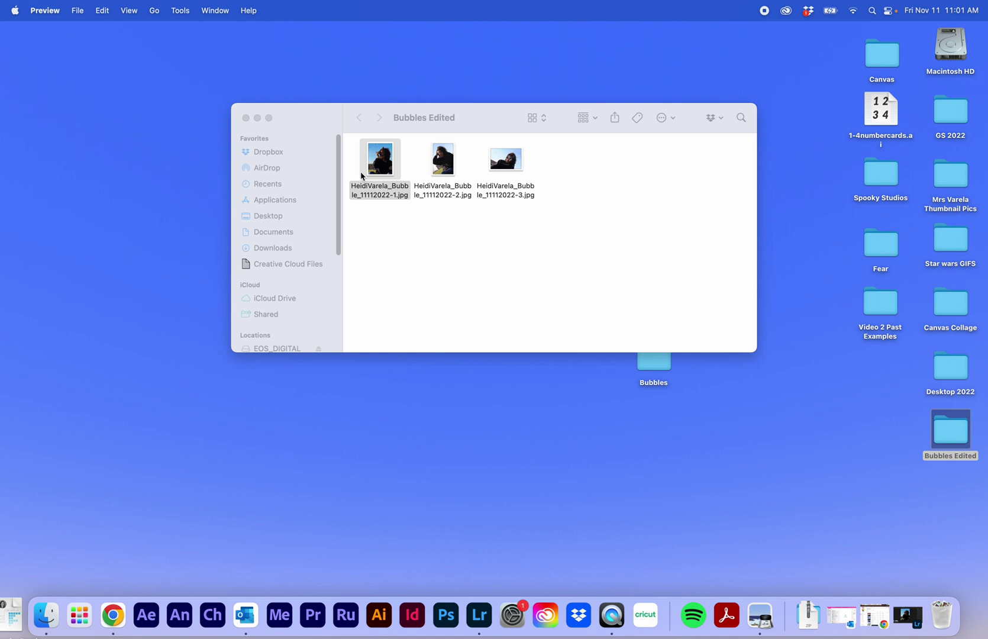
left_click(112, 615)
Show the Week 12 Canvas page scrolled to Friday's 'Turn in BEST bubble photos' link.
left_click(408, 36)
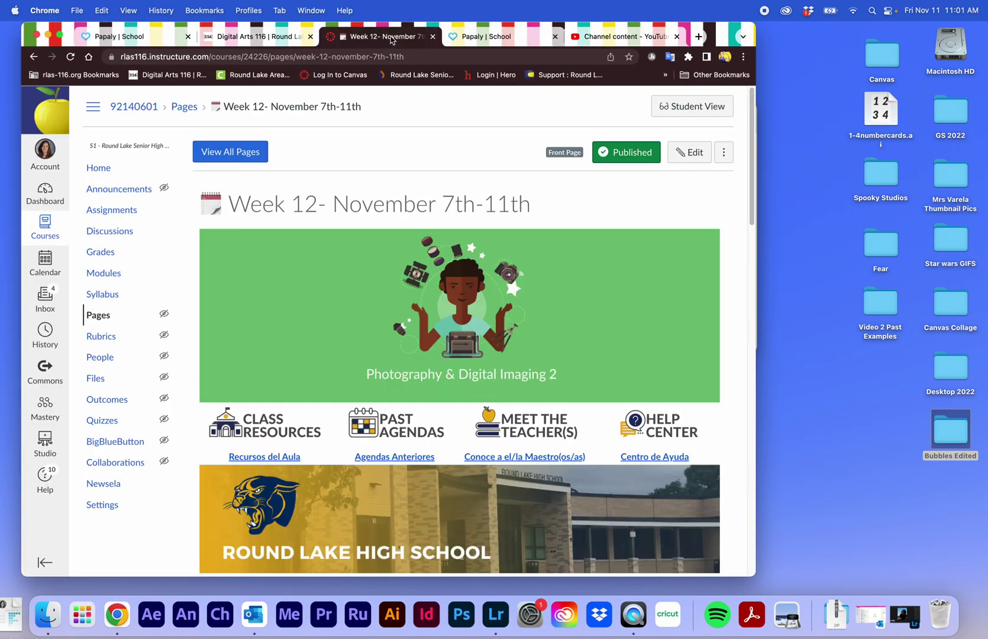
left_click(259, 38)
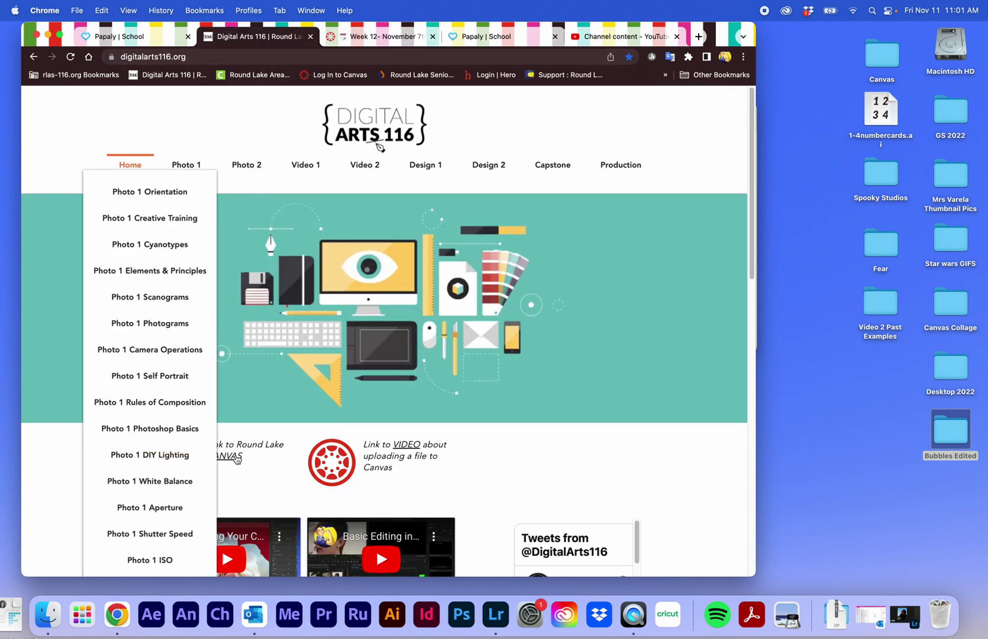
left_click(384, 36)
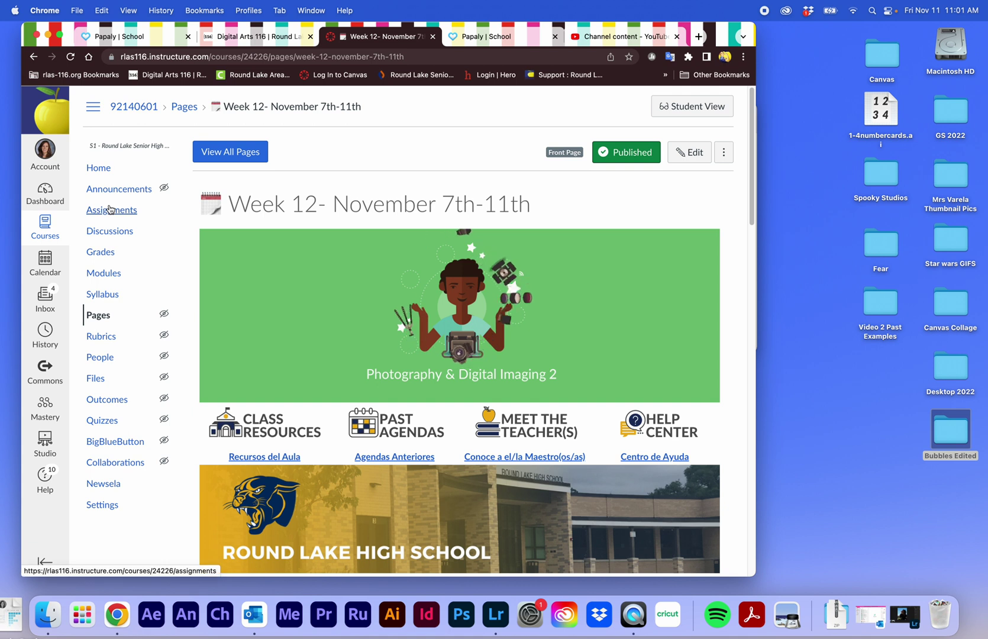
scroll(602, 165, "down", 20)
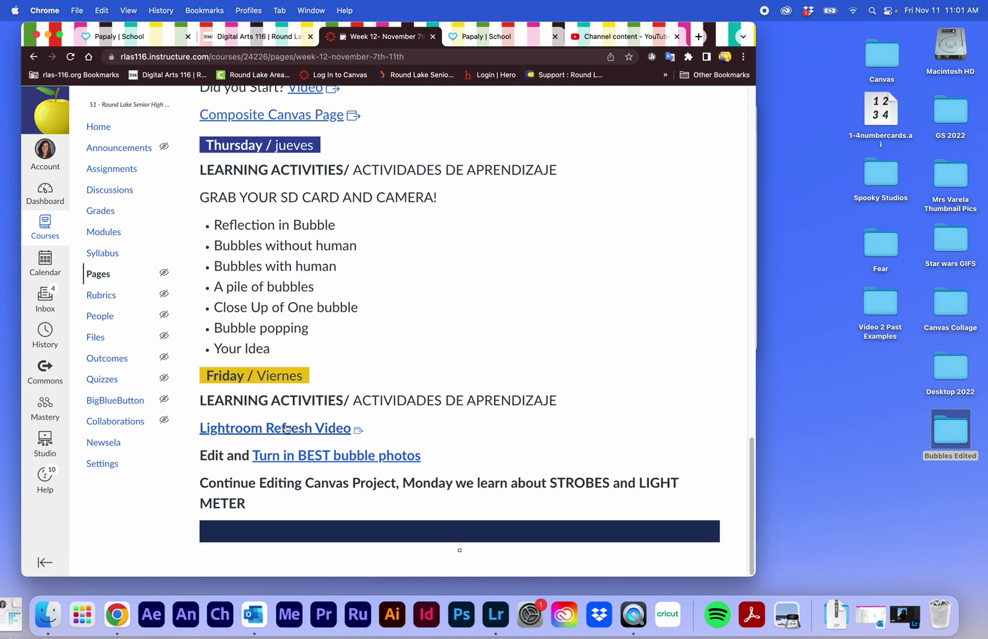